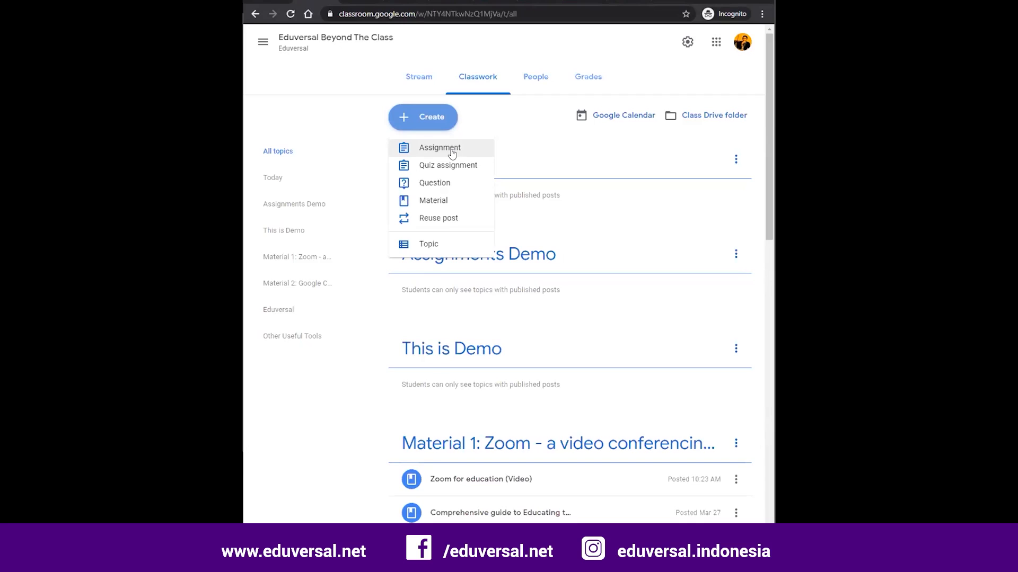
Create a new assignment titled "Individual Assignment" and leave its instructions empty
left_click(451, 151)
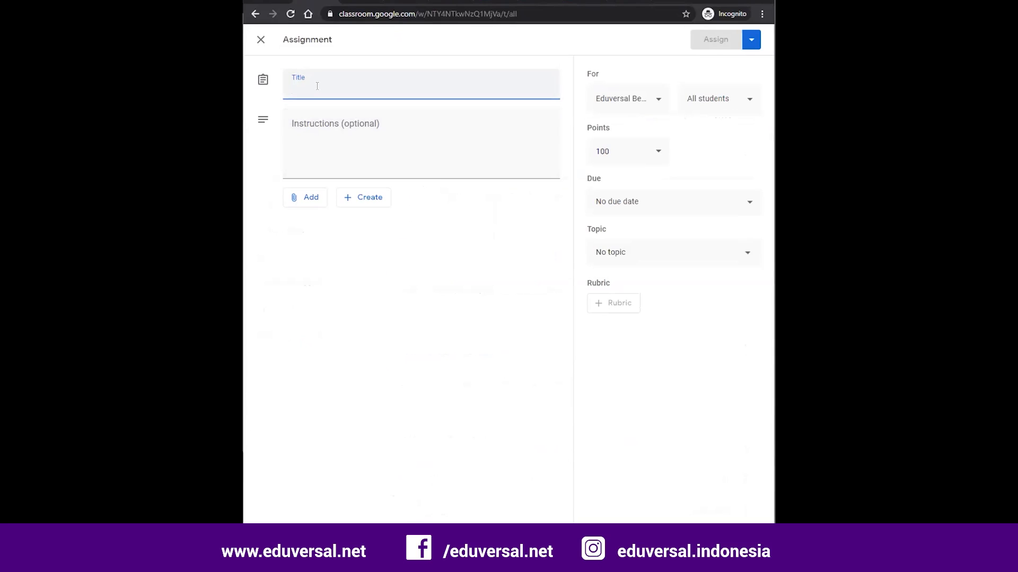
type("Indiv")
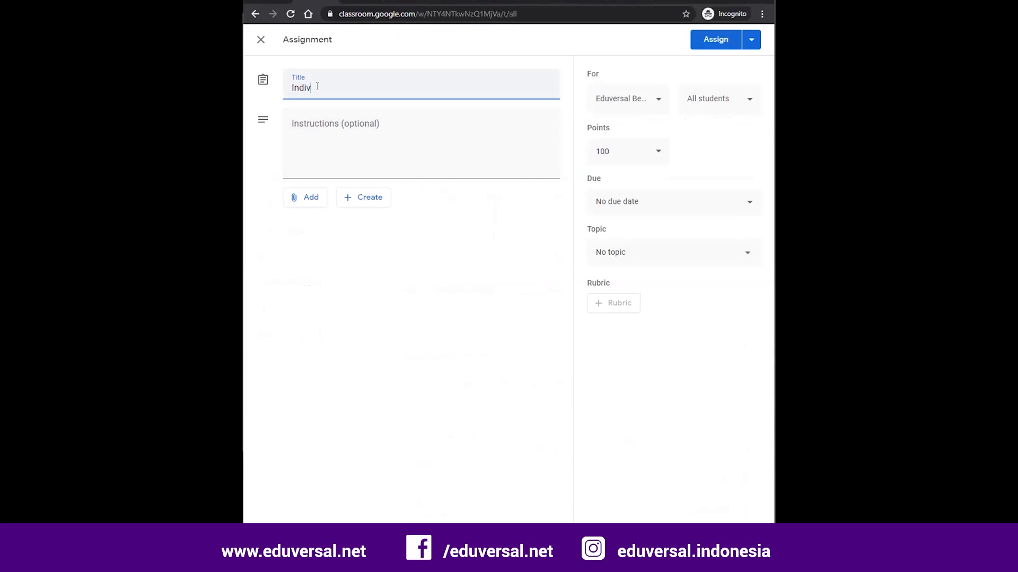
type("i")
type("dual ss")
key("BackSpace")
key("BackSpace")
type("c")
key("BackSpace")
type("Assignment")
left_click(436, 132)
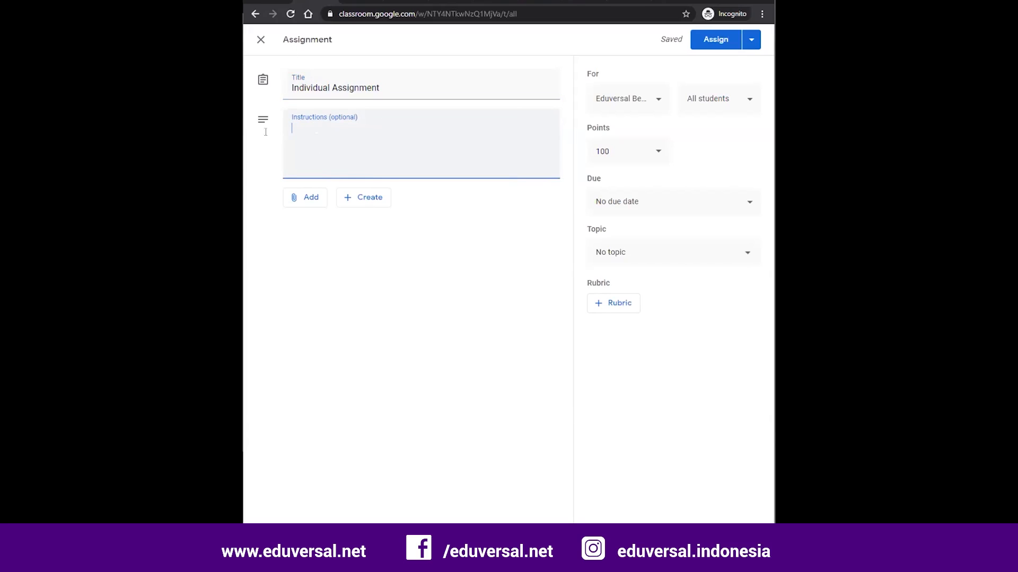
left_click(390, 255)
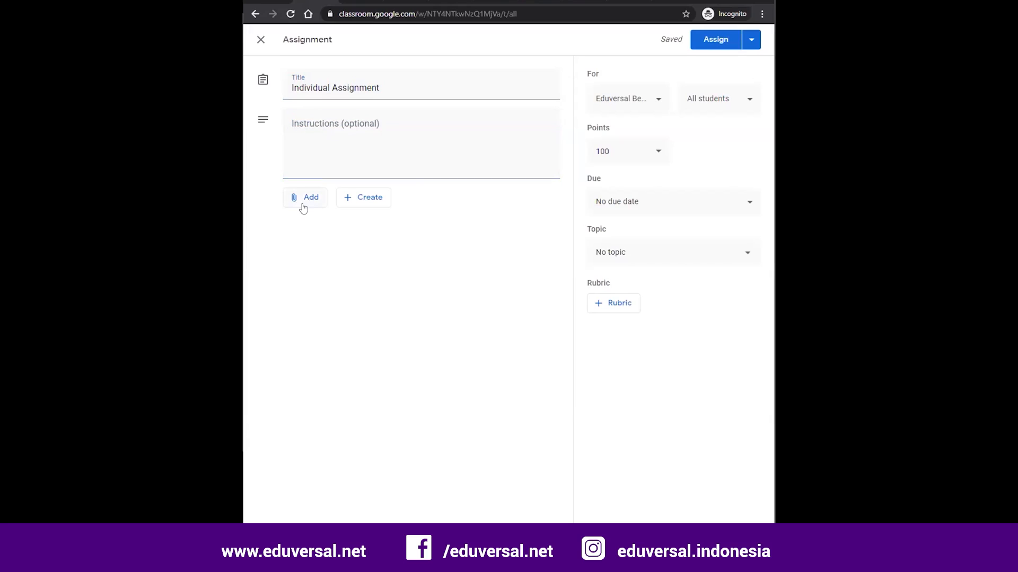
Set the assignment's due date to Mar 31, 2020 and its topic to Assignments Demo
left_click(659, 153)
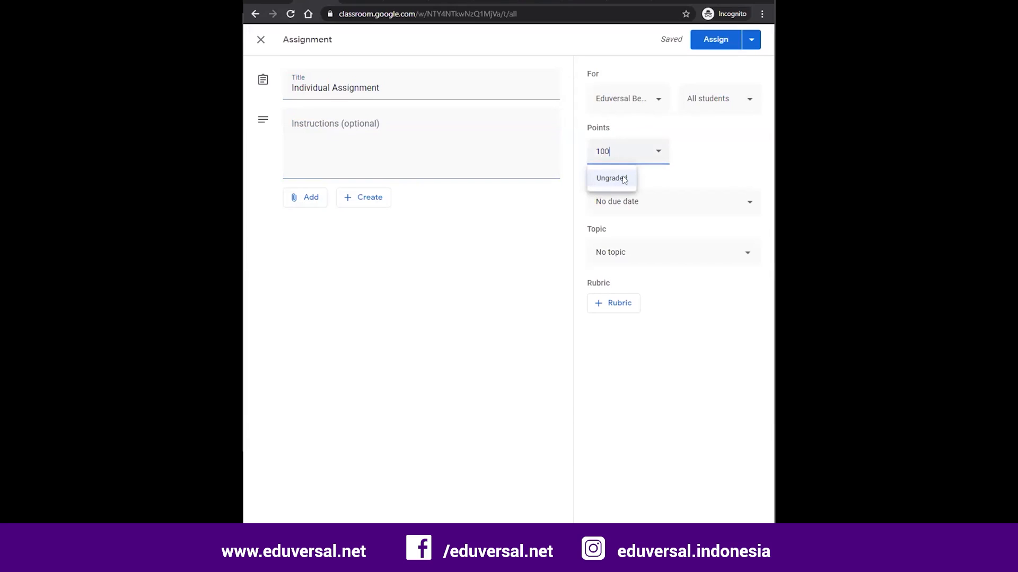
left_click(698, 211)
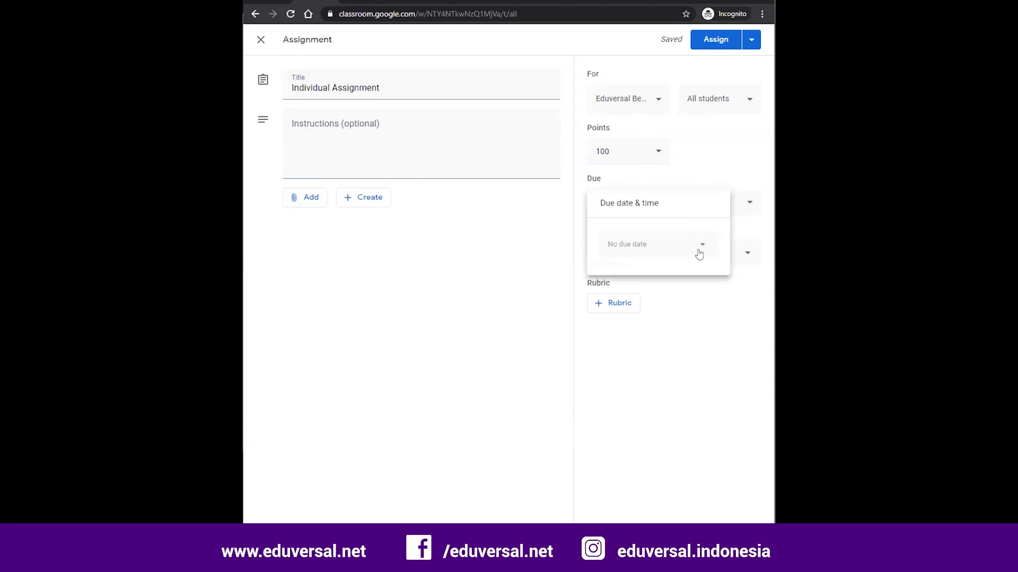
left_click(707, 243)
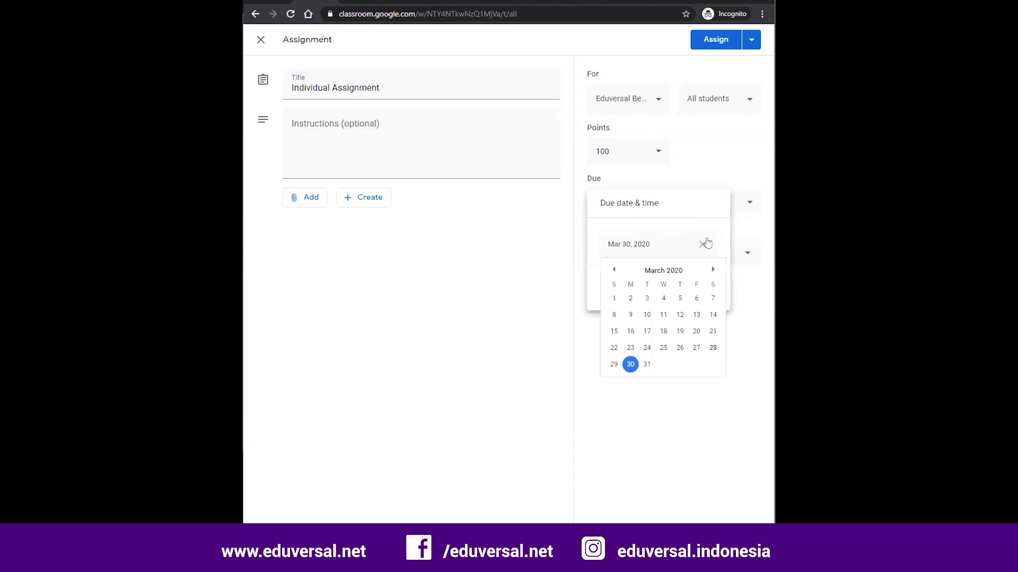
left_click(647, 365)
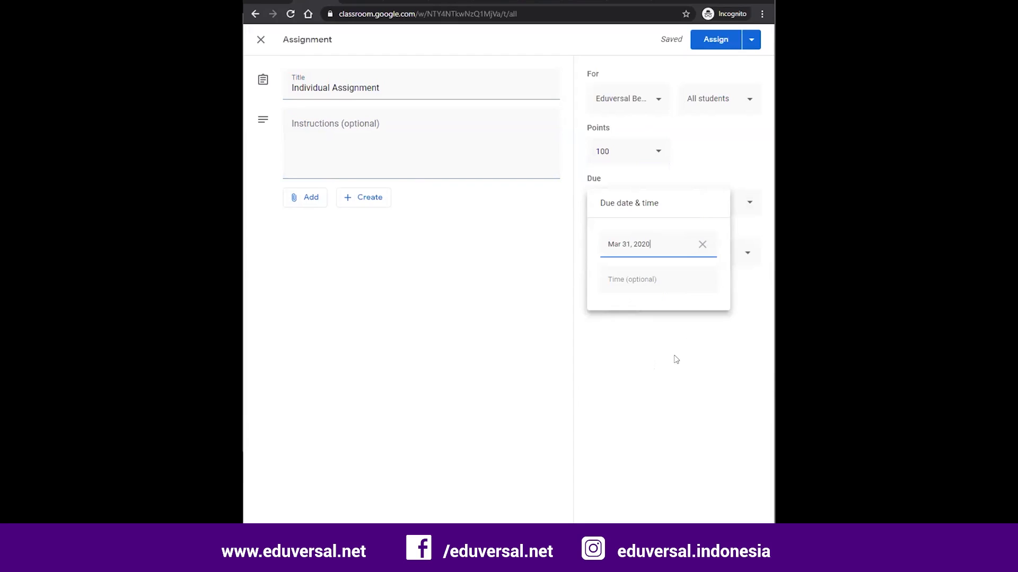
left_click(675, 360)
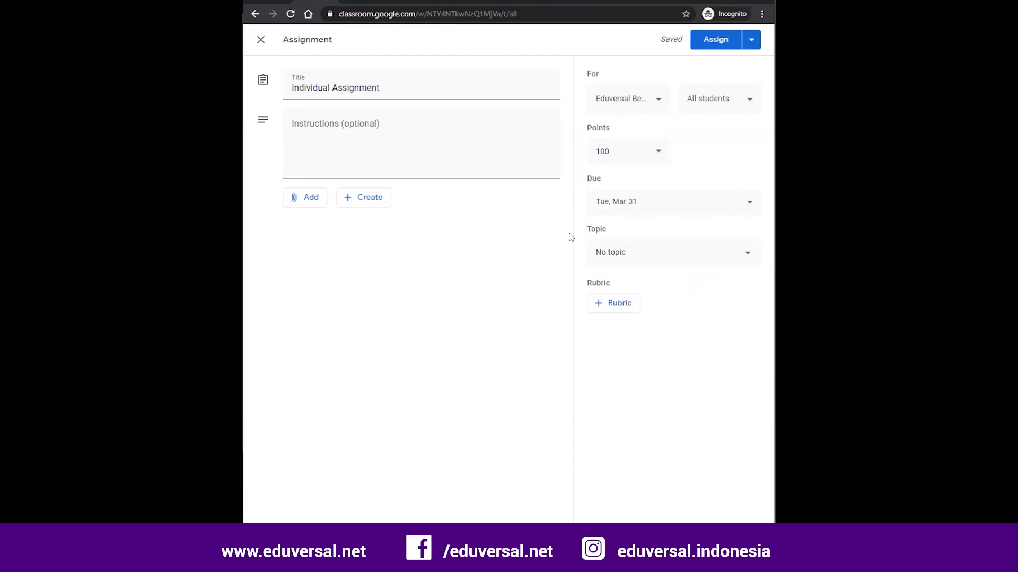
left_click(724, 253)
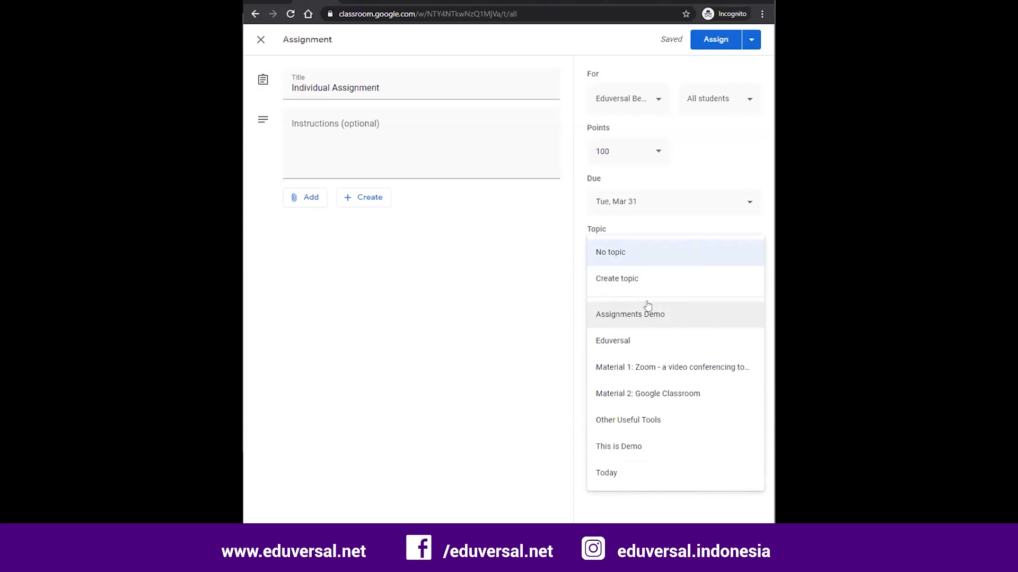
left_click(634, 314)
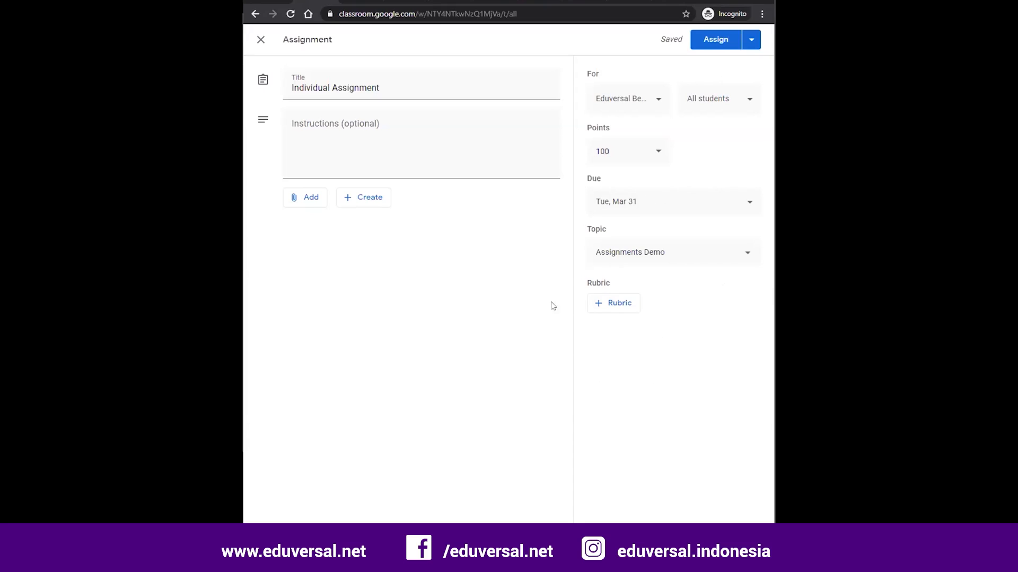
Attach the second Online learning journal document from today's recent Drive files, with a copy made for each student
left_click(349, 138)
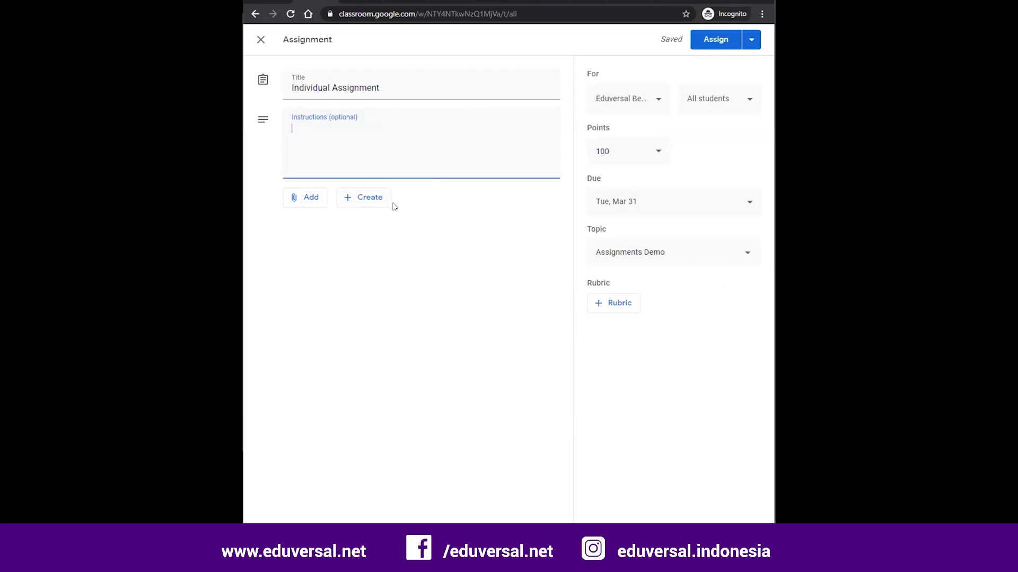
left_click(307, 204)
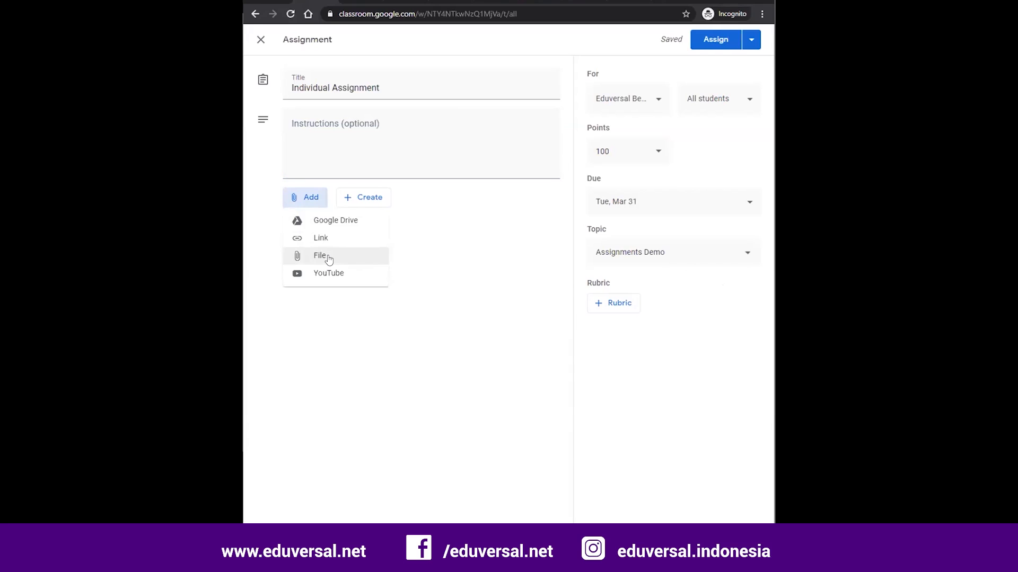
left_click(327, 257)
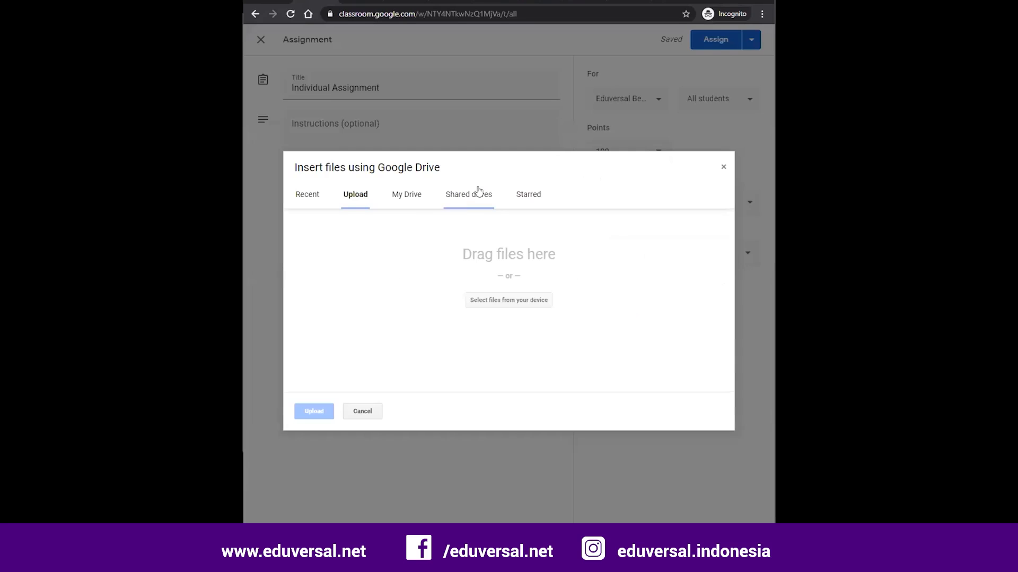
left_click(371, 198)
left_click(315, 200)
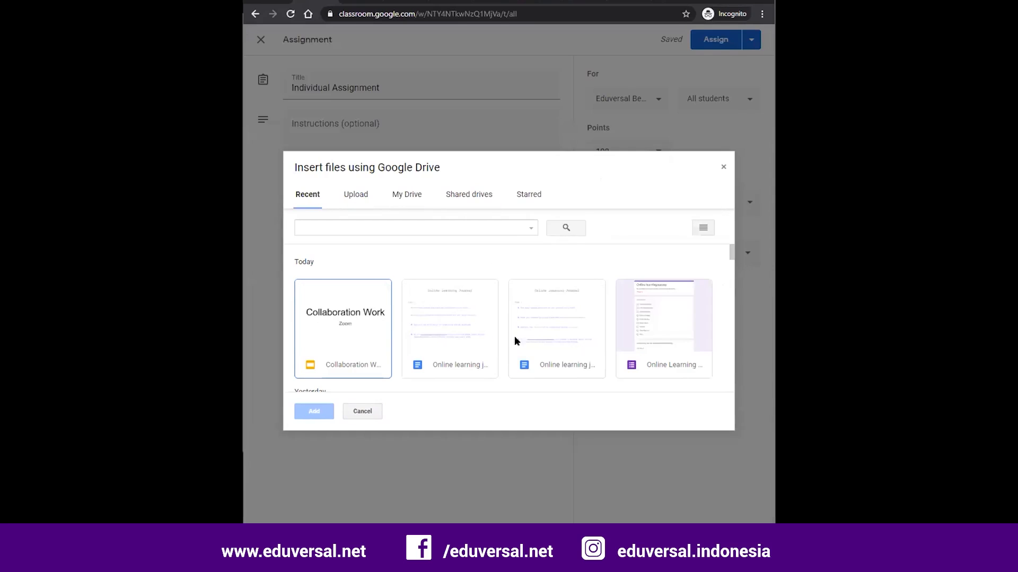
left_click(551, 338)
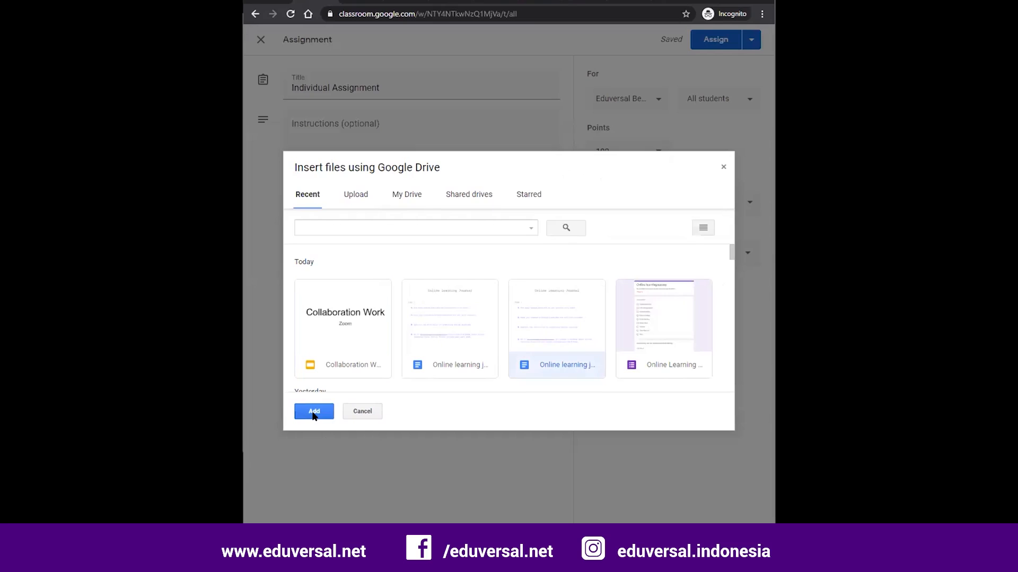
left_click(313, 412)
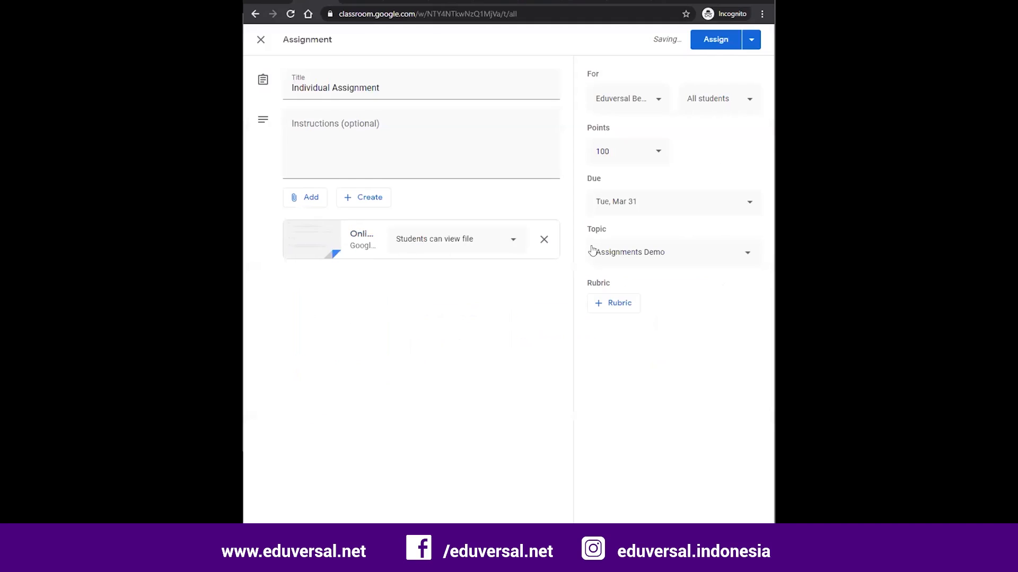
left_click(516, 245)
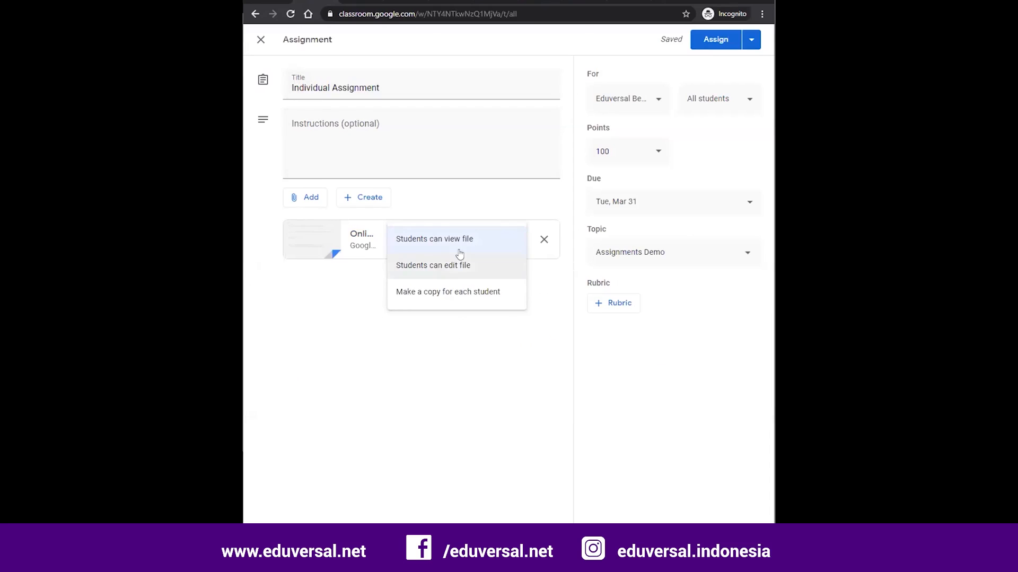
left_click(440, 297)
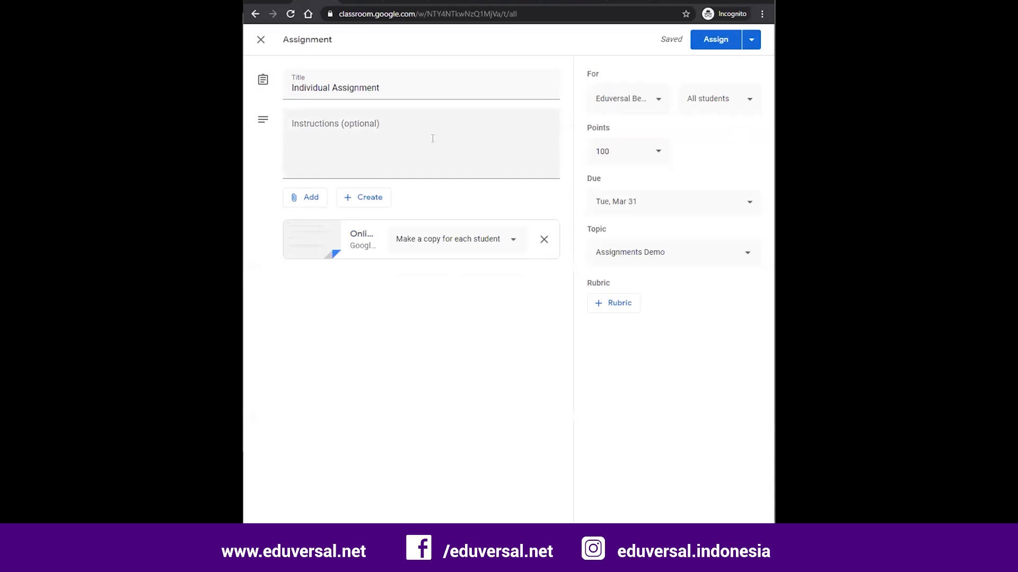
Assign the Individual Assignment to all students of the class
left_click(540, 146)
left_click(659, 348)
left_click(749, 43)
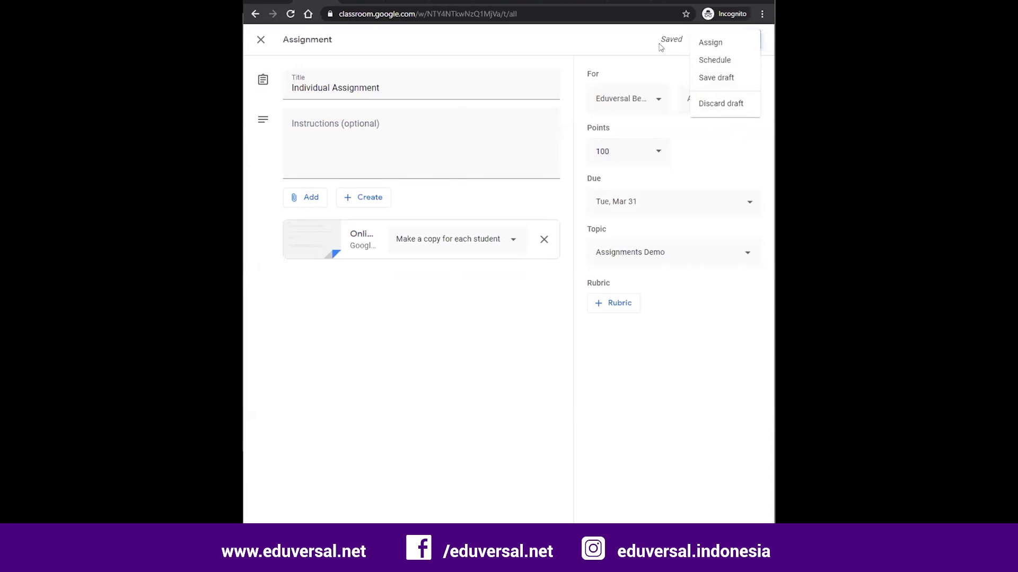
left_click(632, 39)
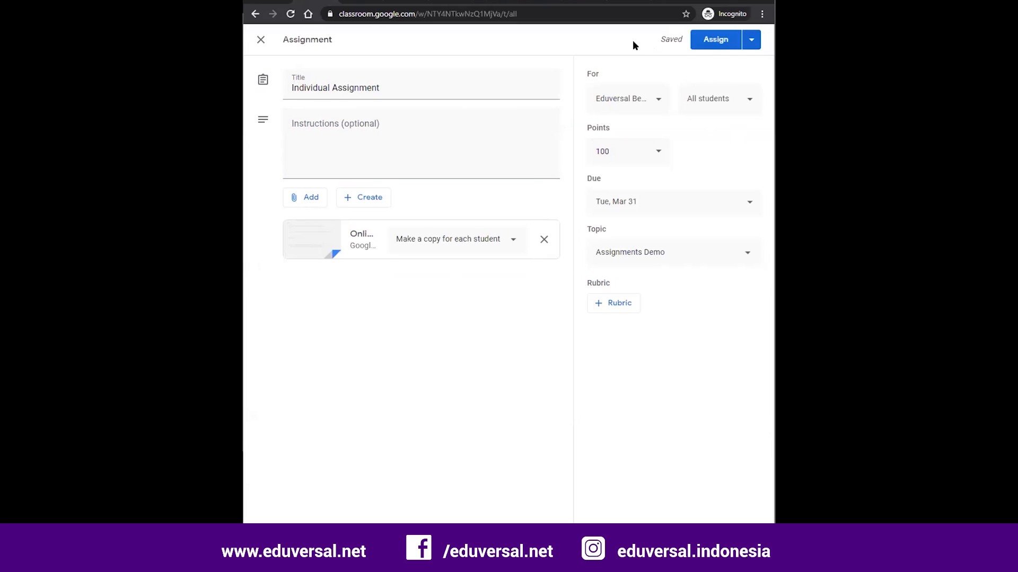
left_click(719, 47)
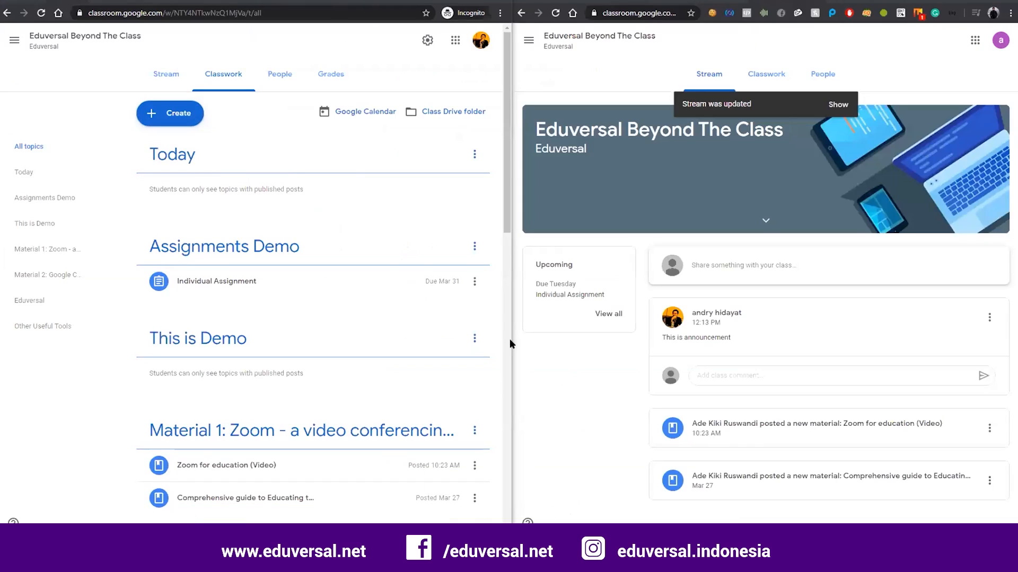
Show the updated class stream in both accounts and open the student's Online learning journal copy from Individual Assignment
left_click(839, 105)
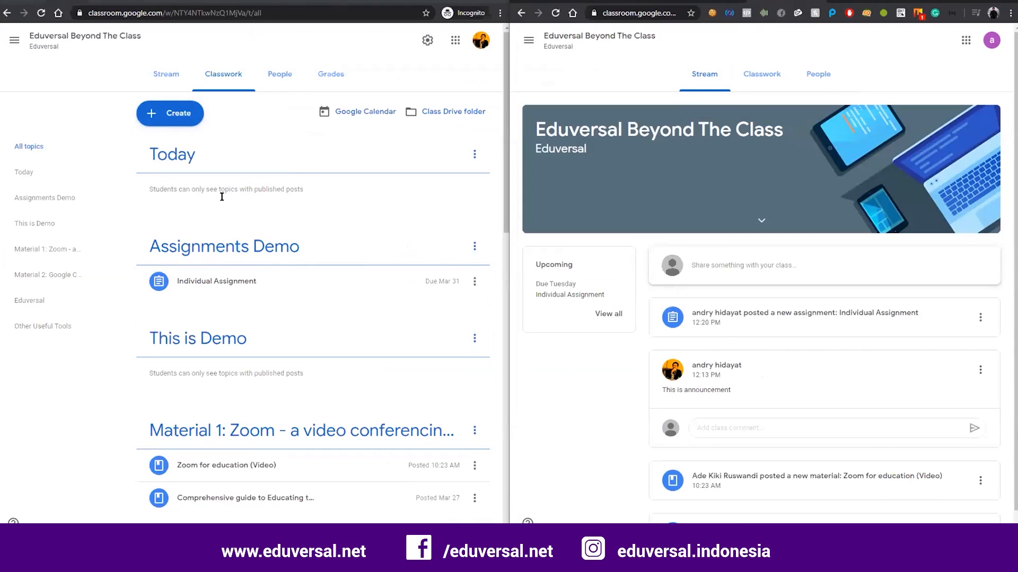
left_click(165, 73)
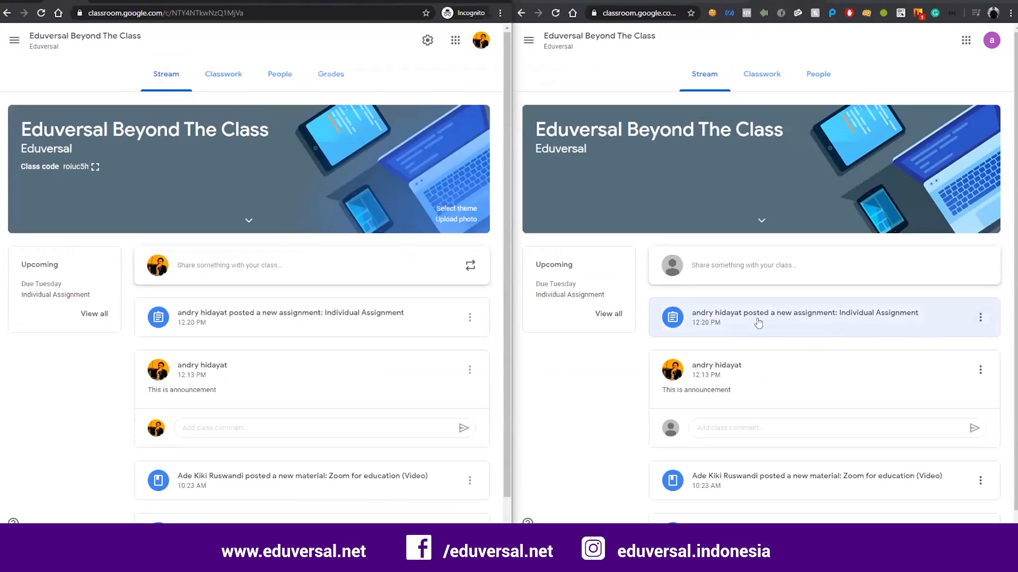
left_click(814, 320)
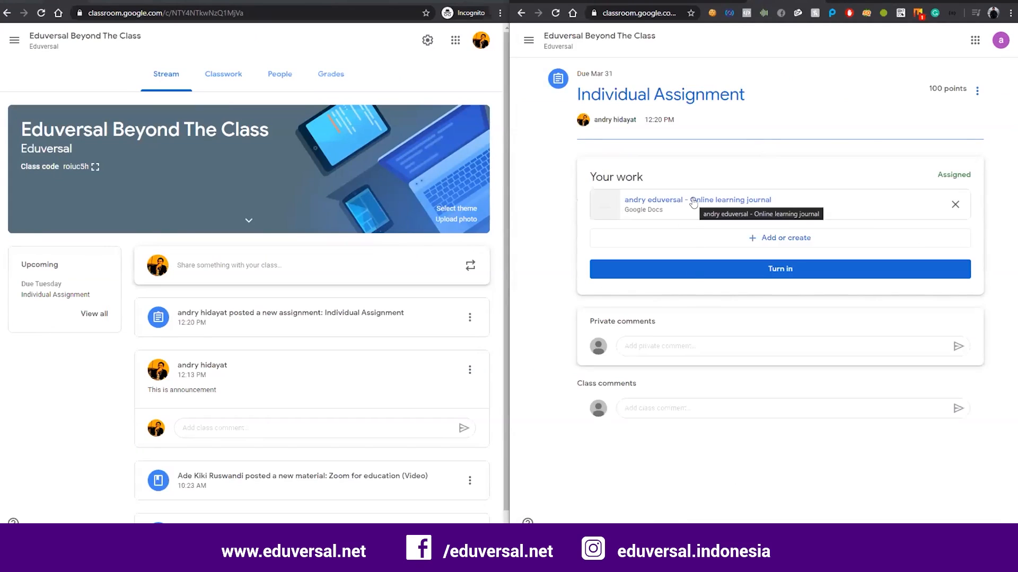
left_click(693, 203)
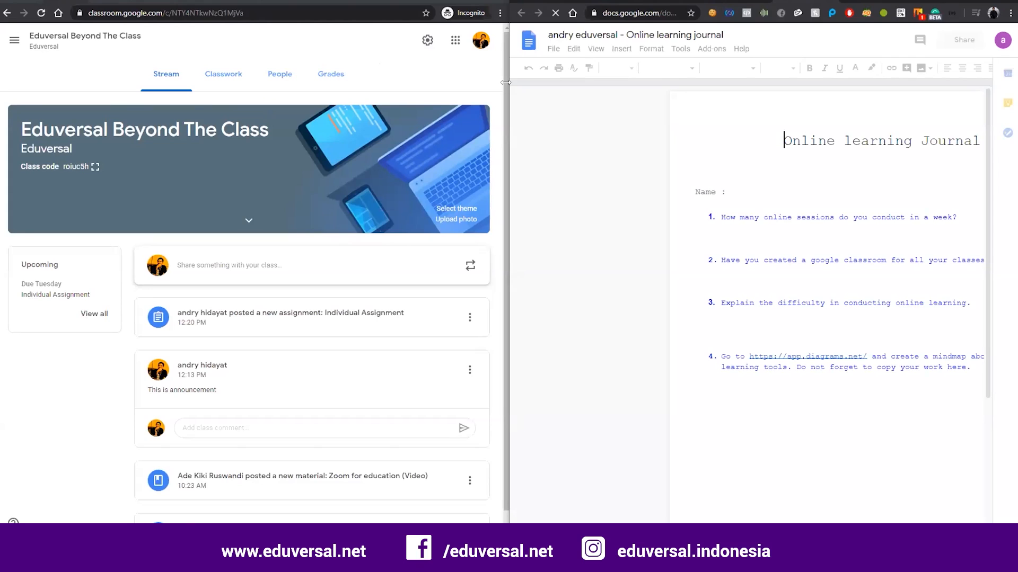
left_click_drag(507, 83, 507, 84)
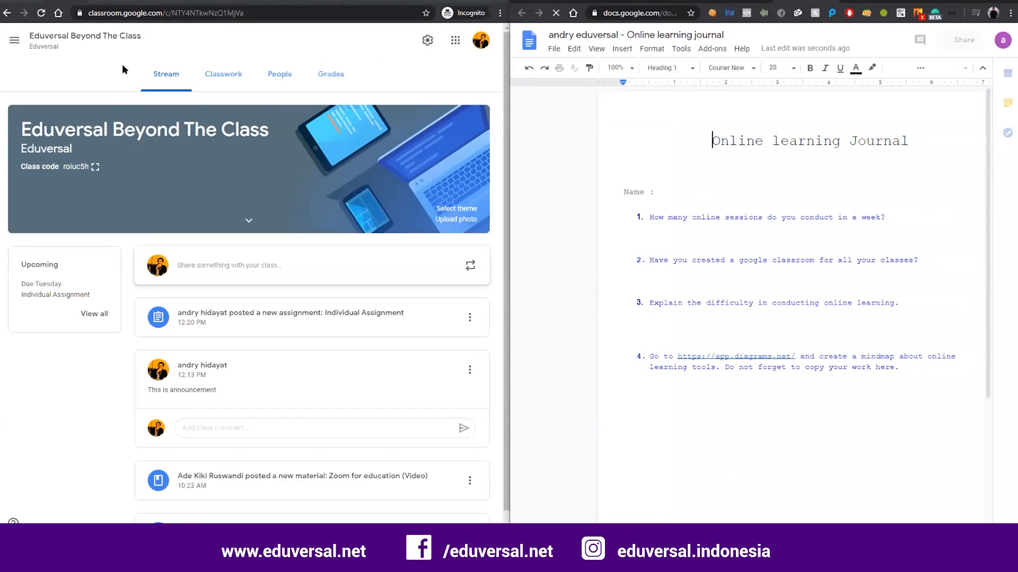
Open Individual Assignment in the teacher's stream and look through its student work list
left_click(391, 324)
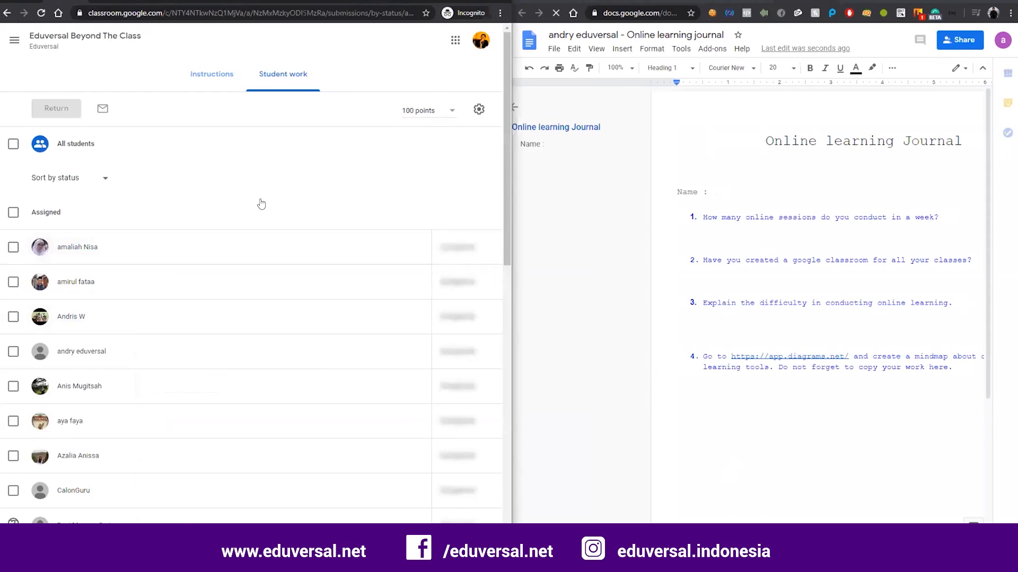
scroll(261, 204, "down", 8)
scroll(261, 205, "up", 6)
scroll(259, 205, "down", 3)
scroll(244, 186, "up", 5)
scroll(230, 174, "down", 6)
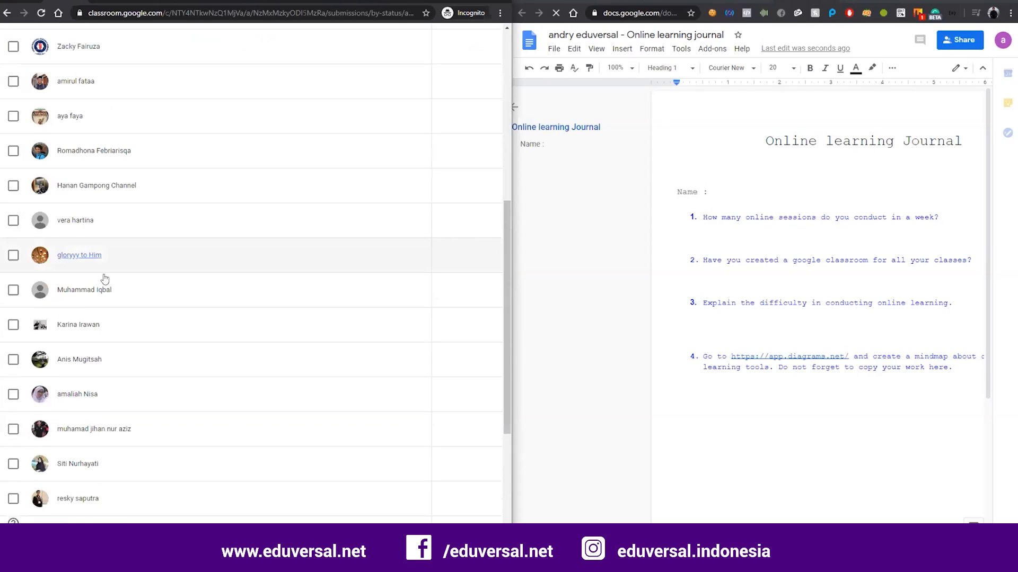
scroll(143, 371, "down", 4)
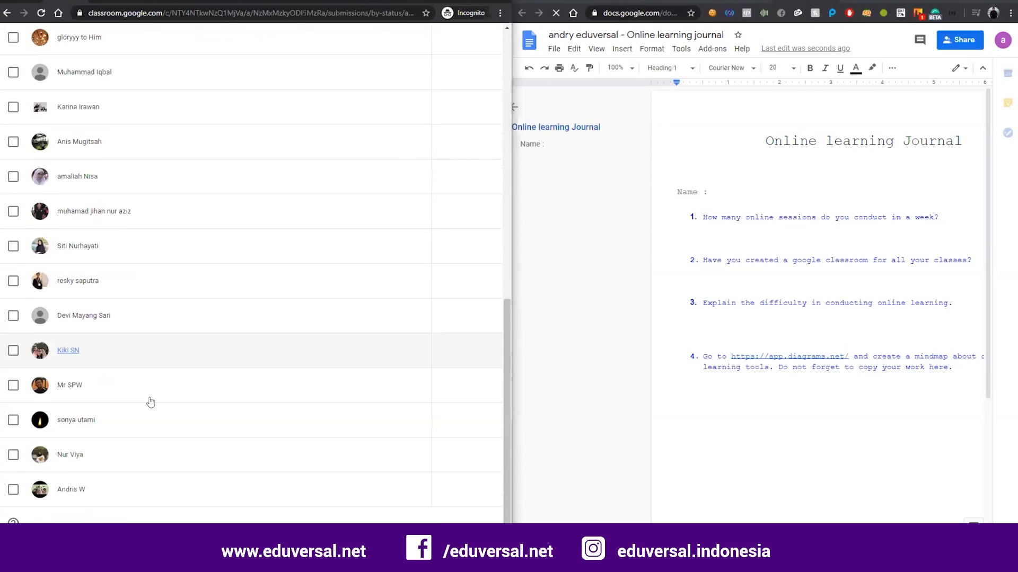
scroll(150, 402, "up", 10)
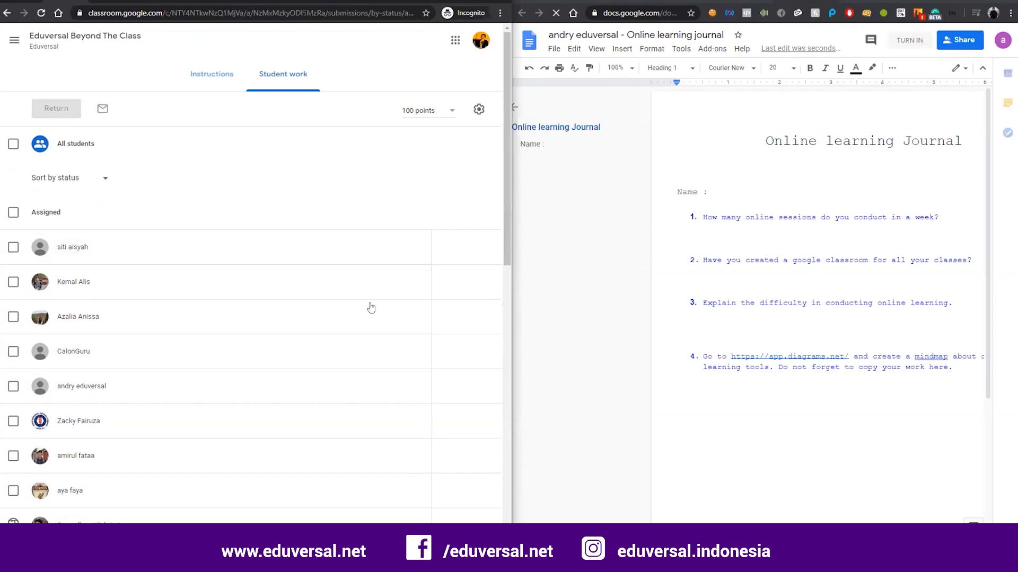
Open the demo student's journal copy in the teacher's grading view and check who is viewing it in the student's document
left_click(82, 387)
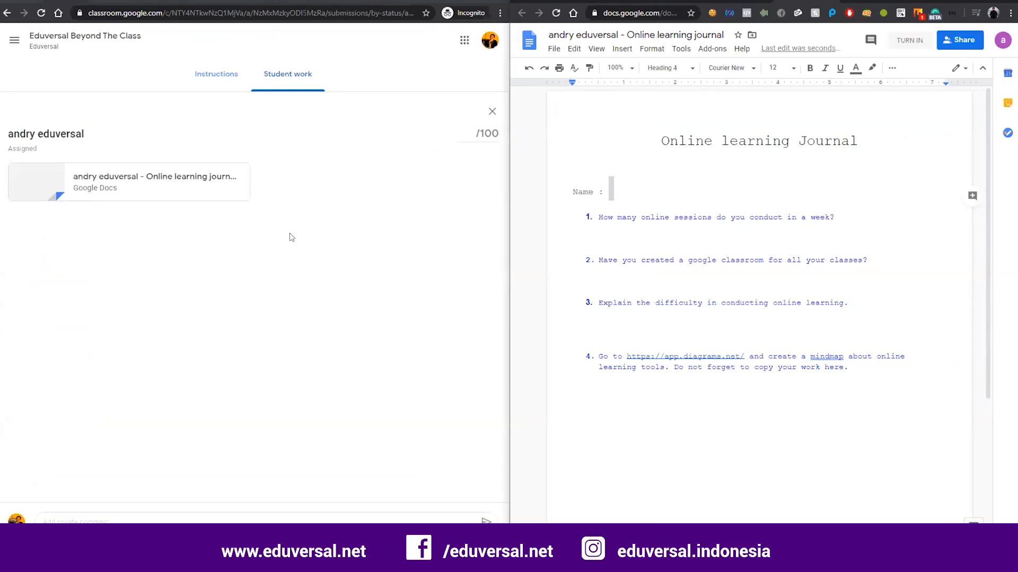
left_click(163, 172)
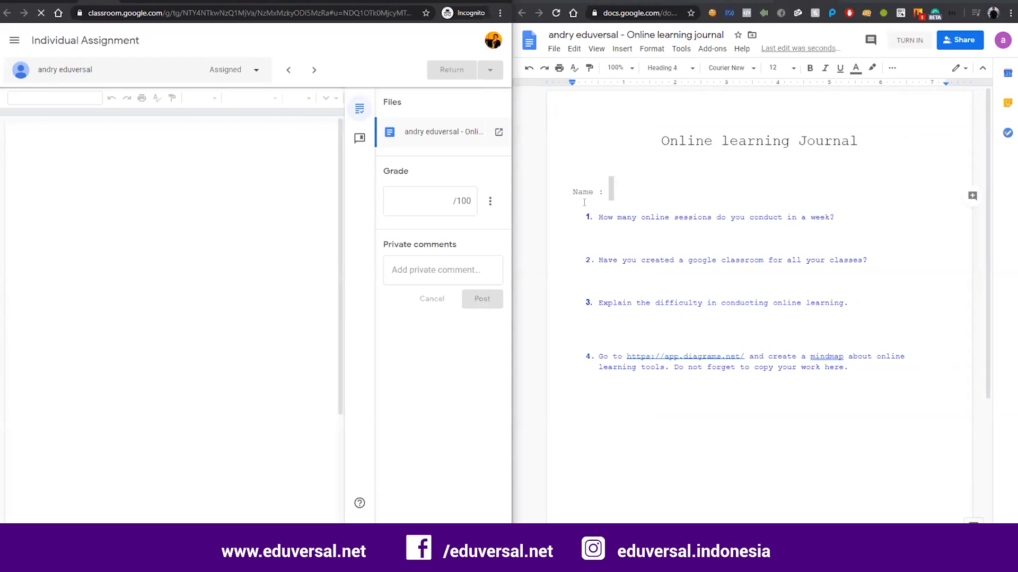
left_click(904, 187)
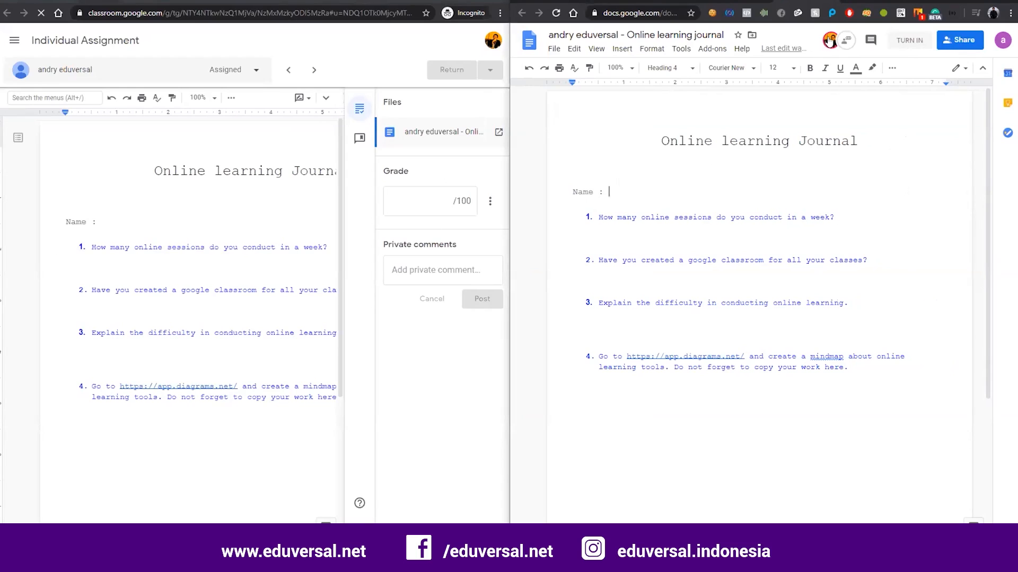
mouse_move(828, 42)
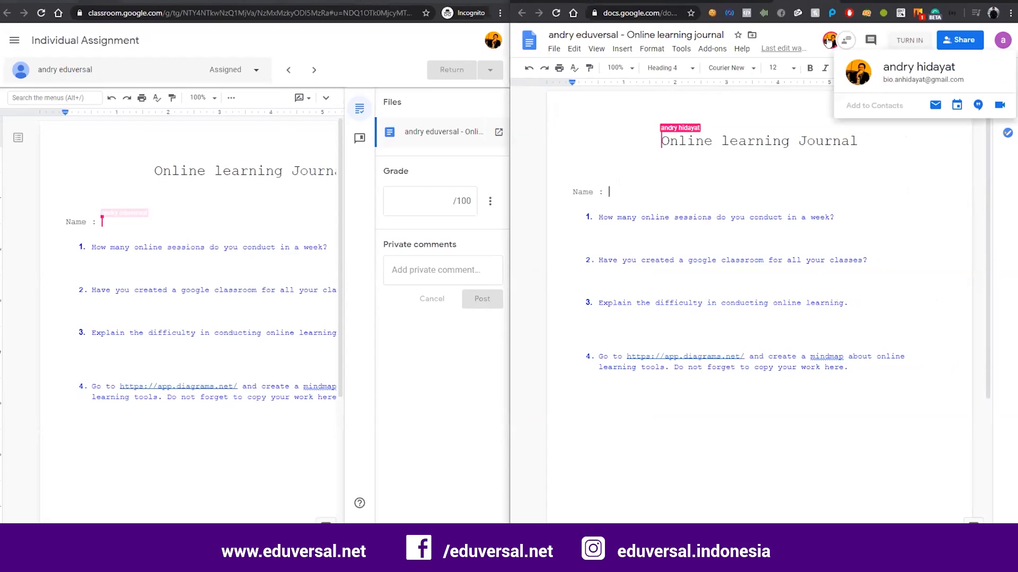
Answer question 1 in the student's journal document with "I have 2 sessions..."
left_click(262, 219)
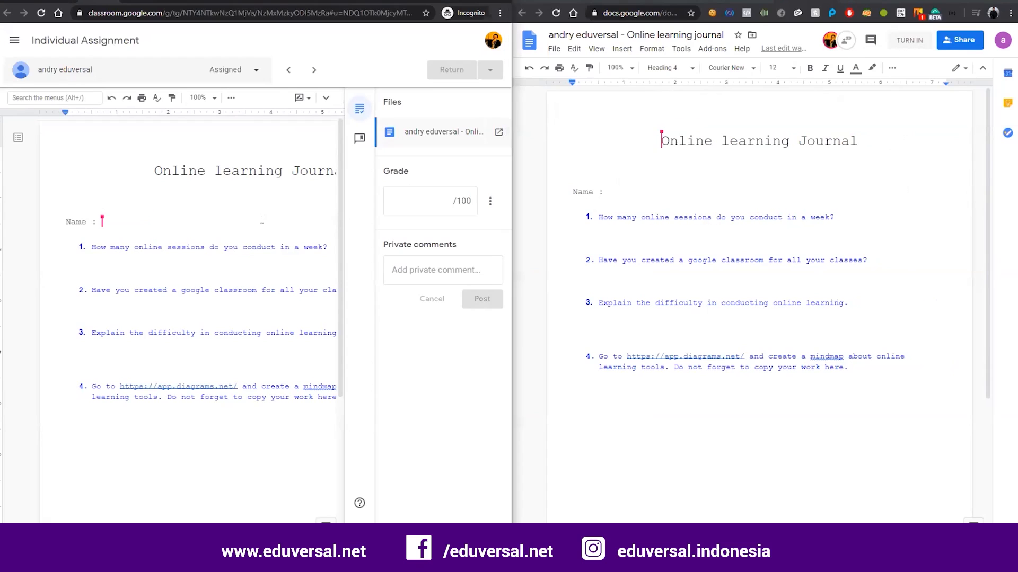
left_click(770, 230)
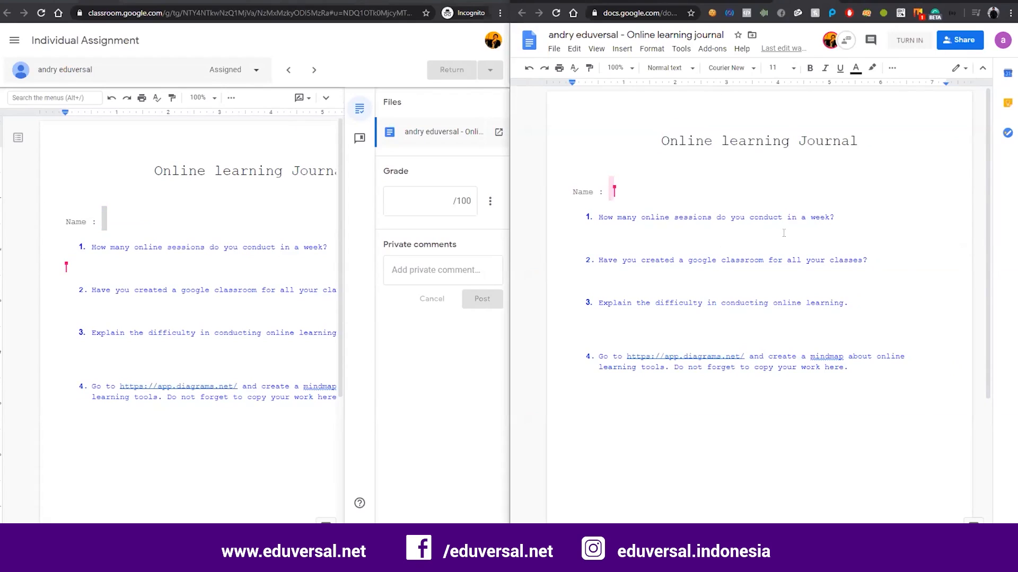
type("I have 2 ses")
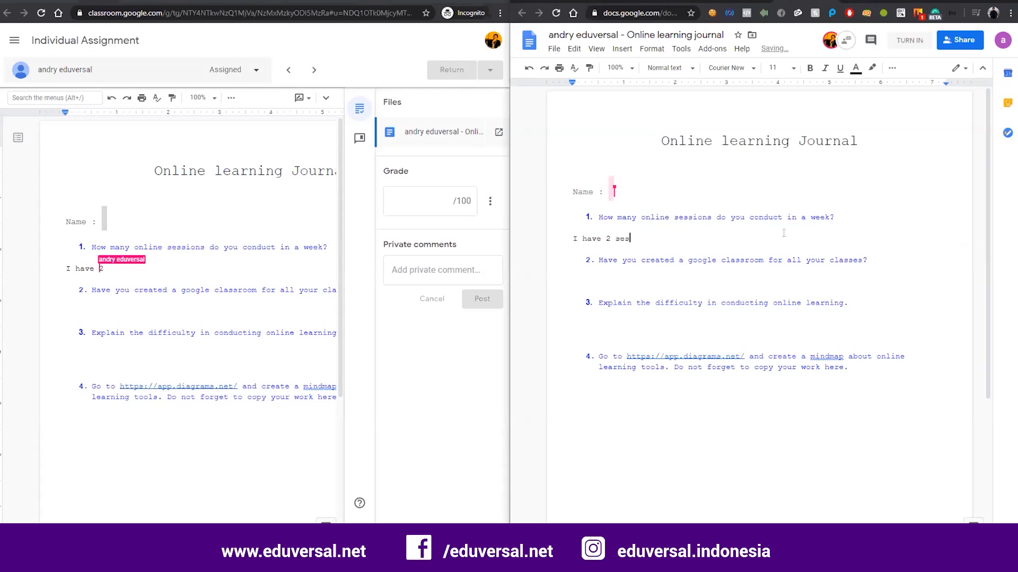
type("sions...")
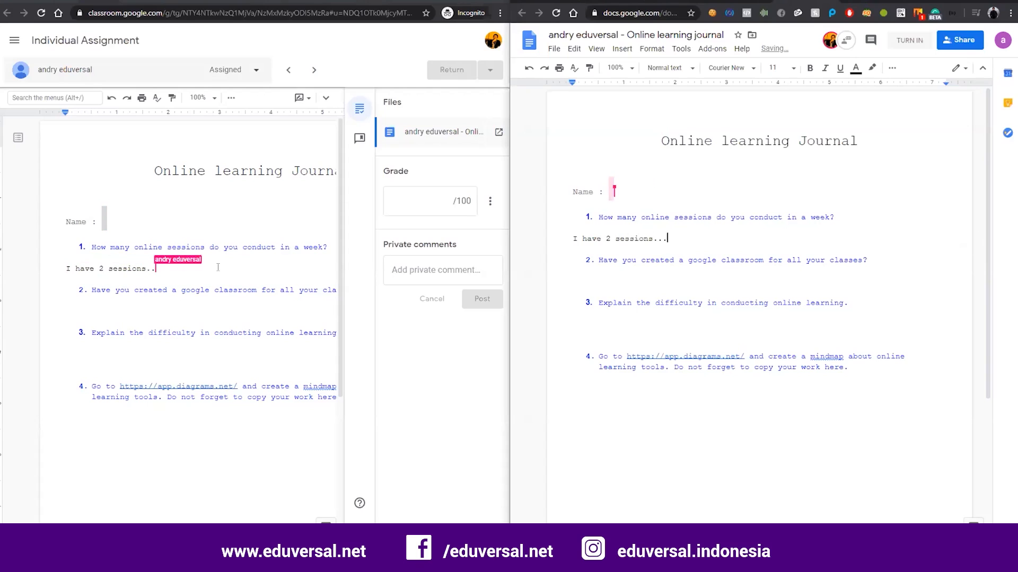
Add the comment "This is my comment" to the word "sessions" in the teacher's grading view of the journal
left_click(118, 268)
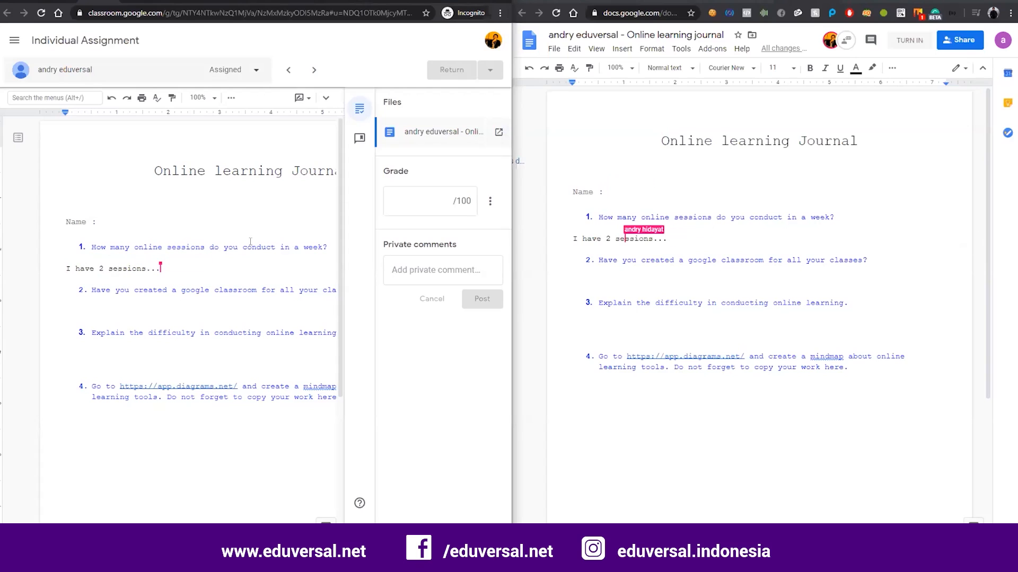
left_click_drag(86, 268, 145, 269)
left_click(111, 271)
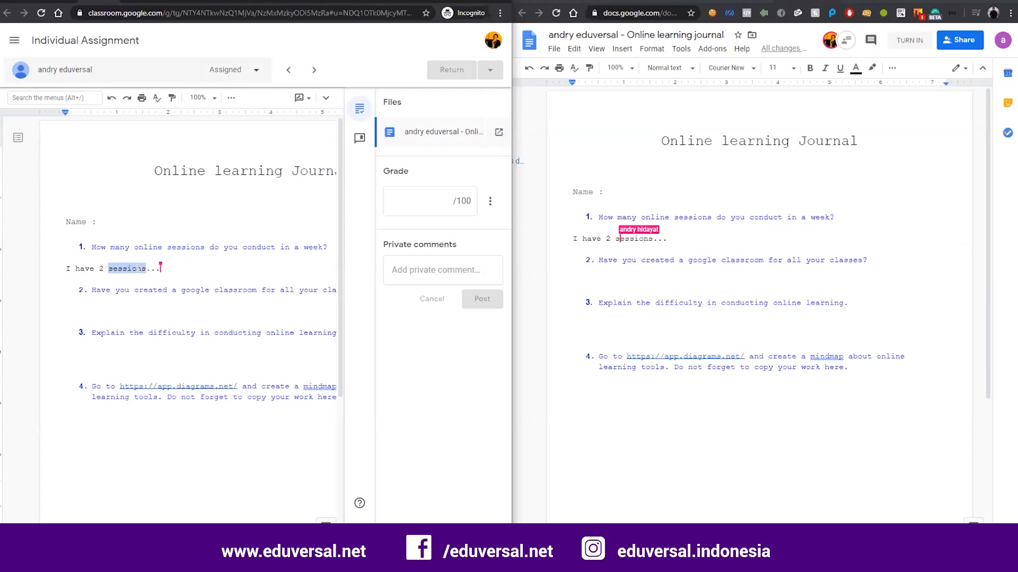
right_click(138, 269)
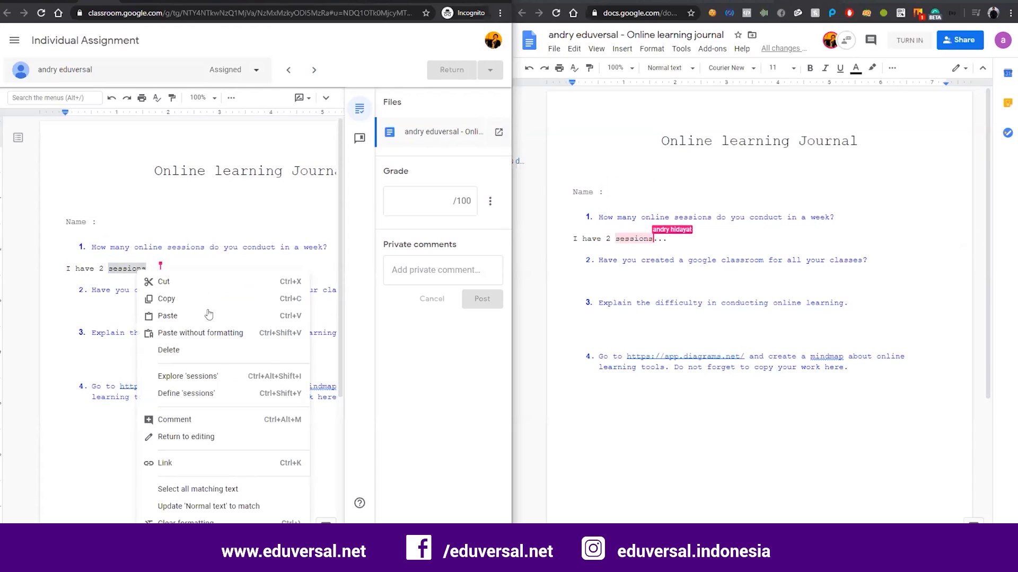
left_click(171, 421)
type("This is my comment")
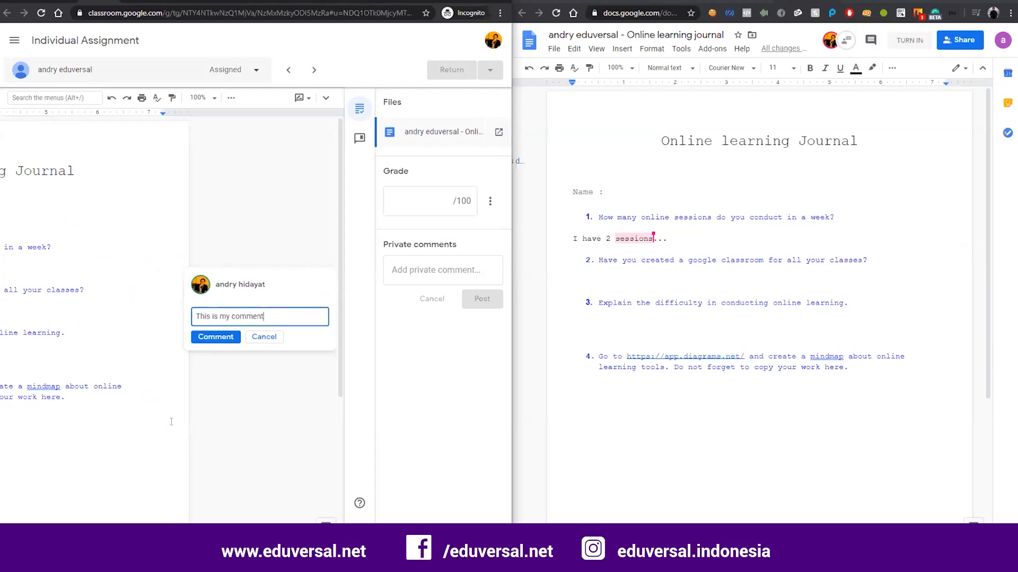
key("Return")
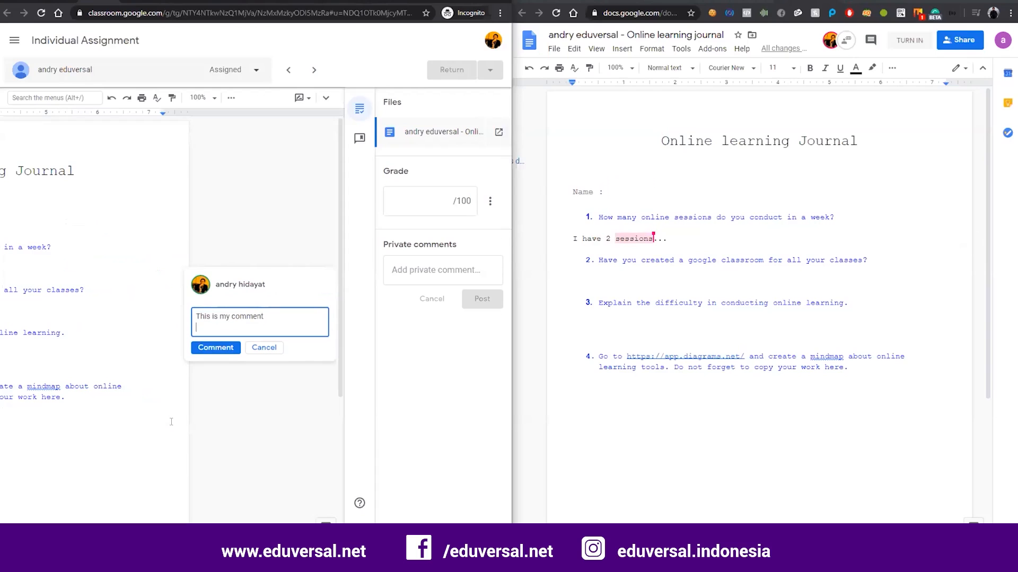
left_click(214, 348)
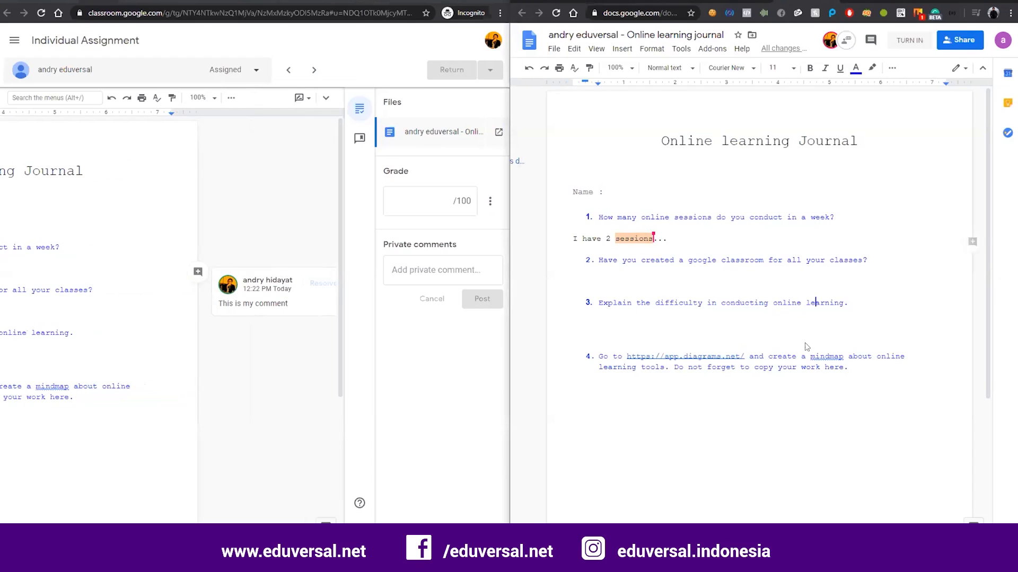
left_click(715, 414)
Look through the student list in the teacher's grading view and open another student's journal copy
left_click(255, 73)
scroll(177, 200, "down", 5)
scroll(182, 197, "up", 3)
scroll(140, 225, "down", 4)
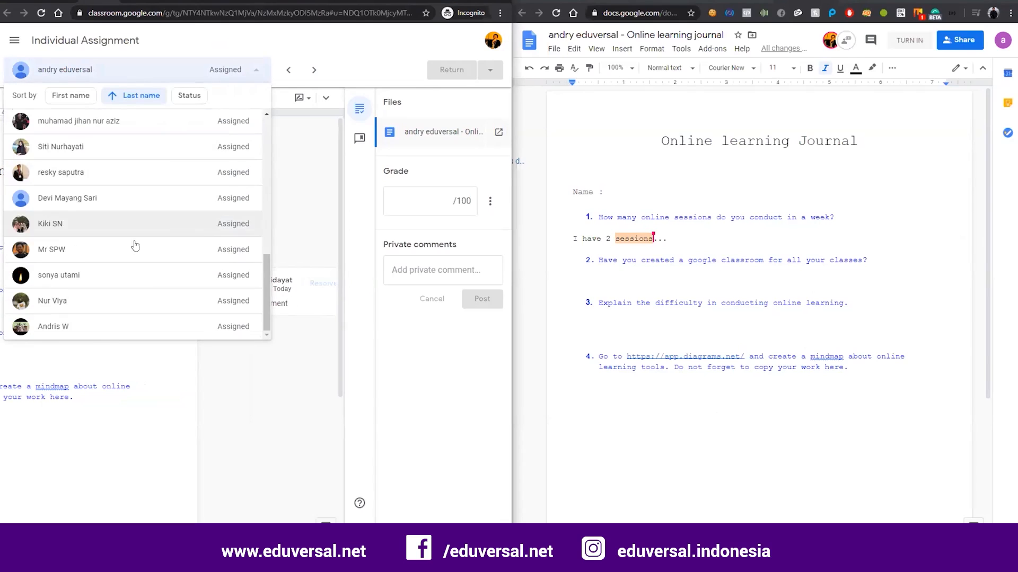
left_click(121, 174)
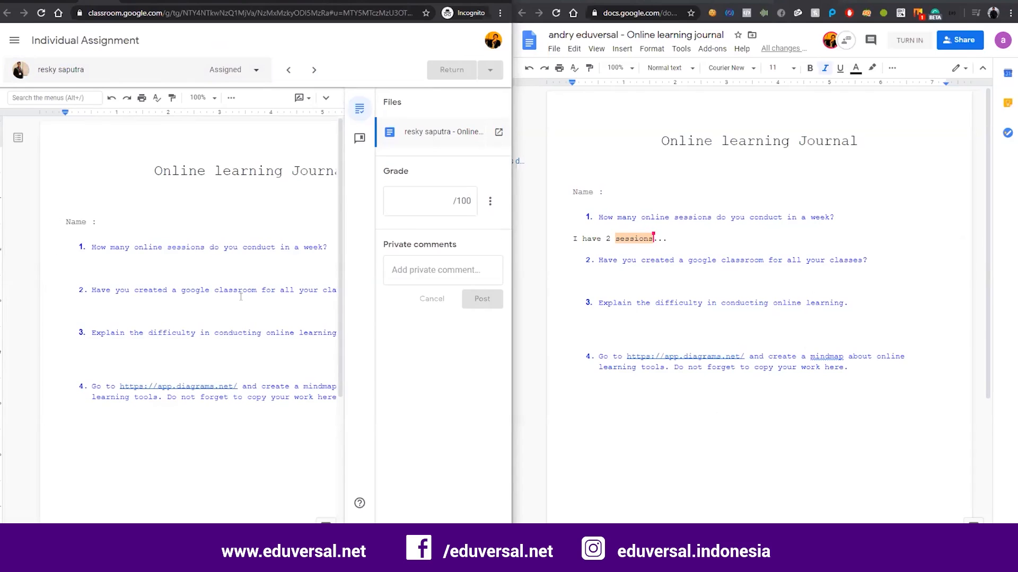
Start turning in the journal from the student's document
double_click(893, 167)
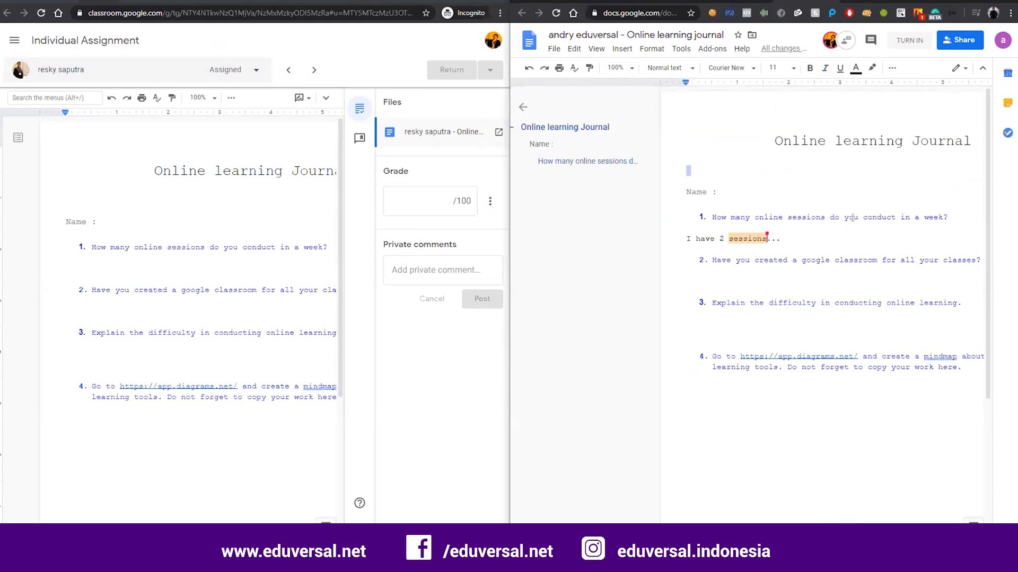
left_click(904, 42)
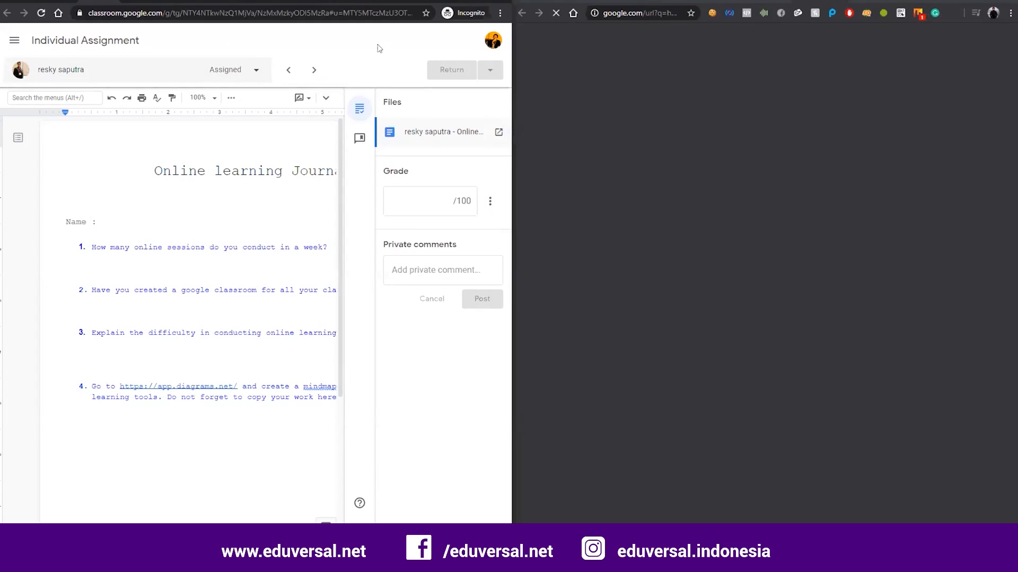
left_click(14, 40)
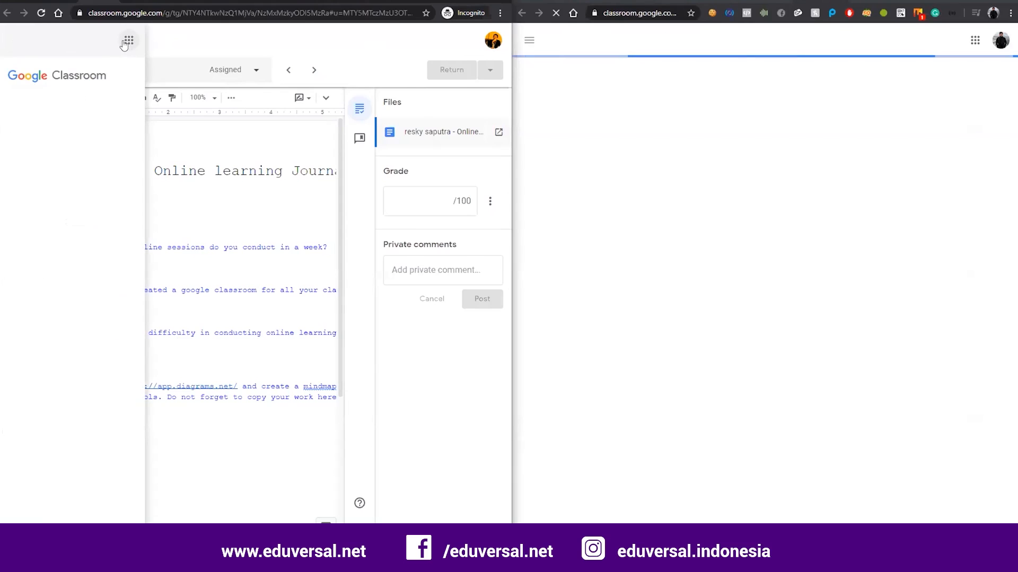
left_click(127, 42)
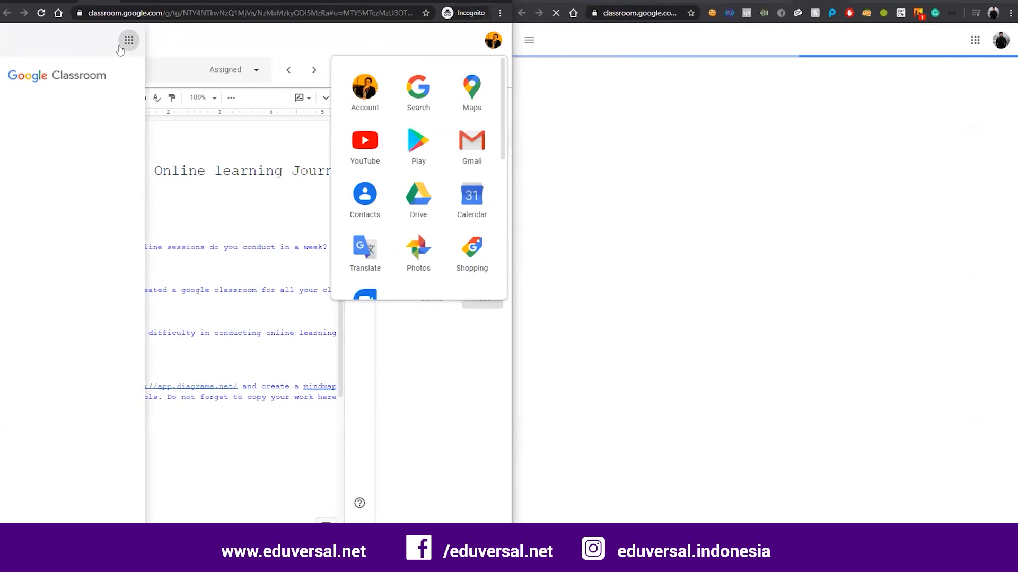
left_click(278, 57)
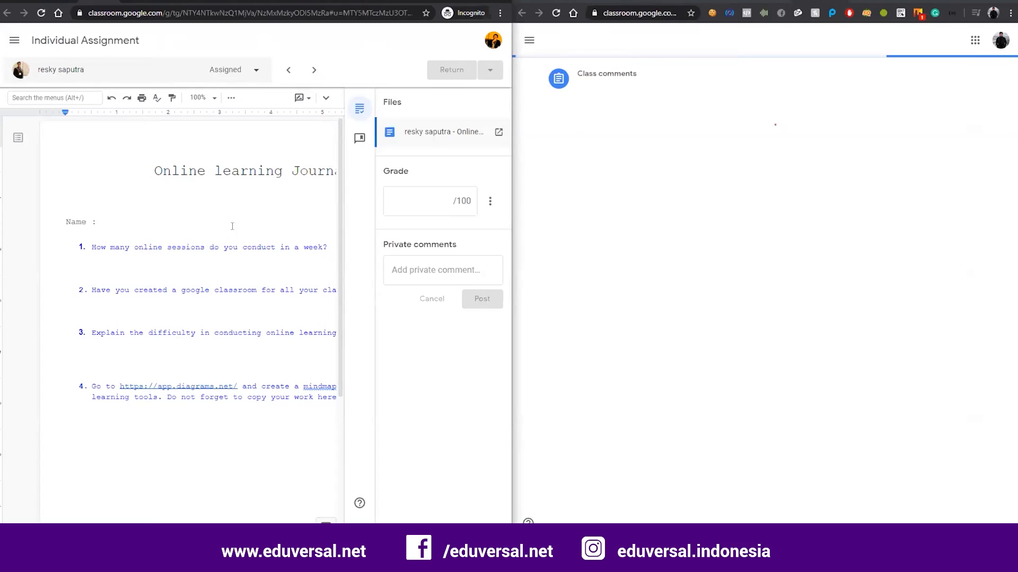
Open the Grades page of the Eduversal Beyond The Class course as teacher and look through its students
left_click(14, 41)
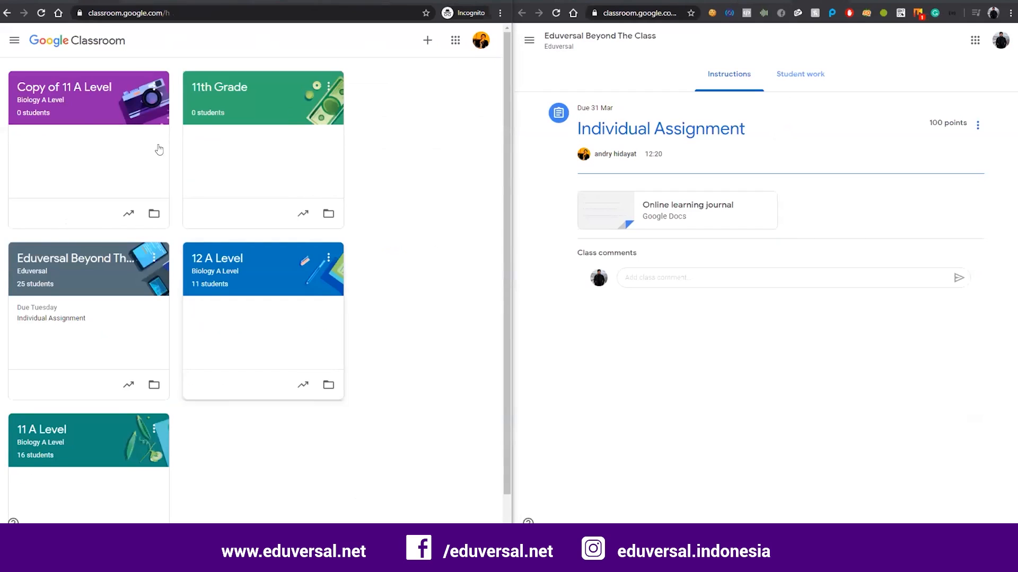
left_click(46, 259)
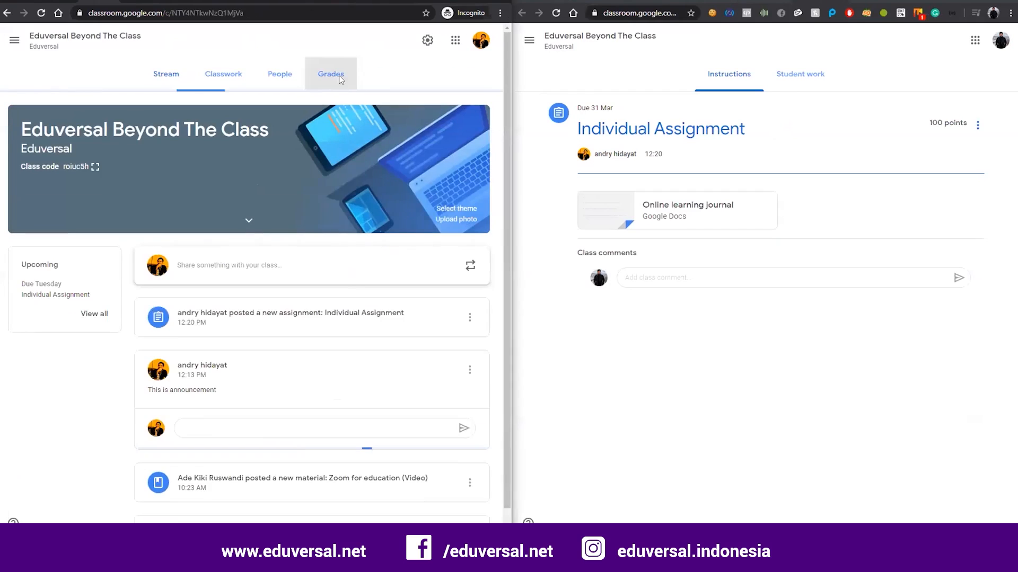
left_click(340, 79)
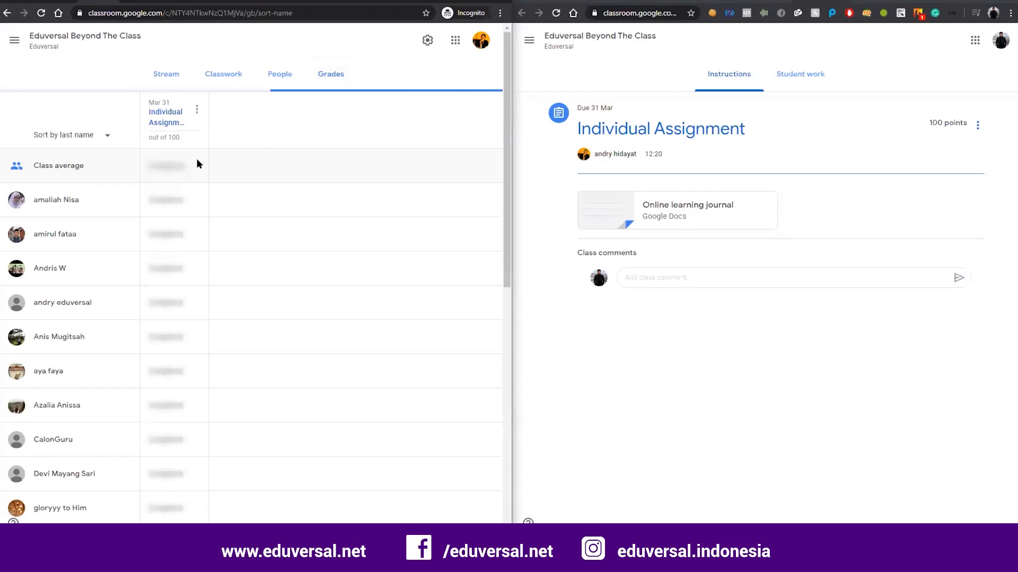
scroll(187, 233, "down", 5)
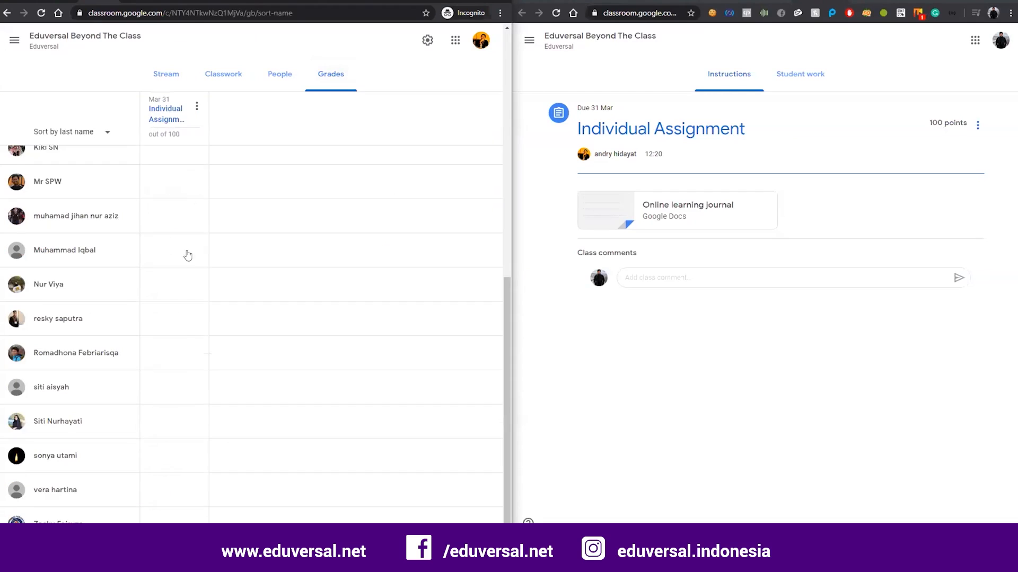
scroll(191, 398, "up", 5)
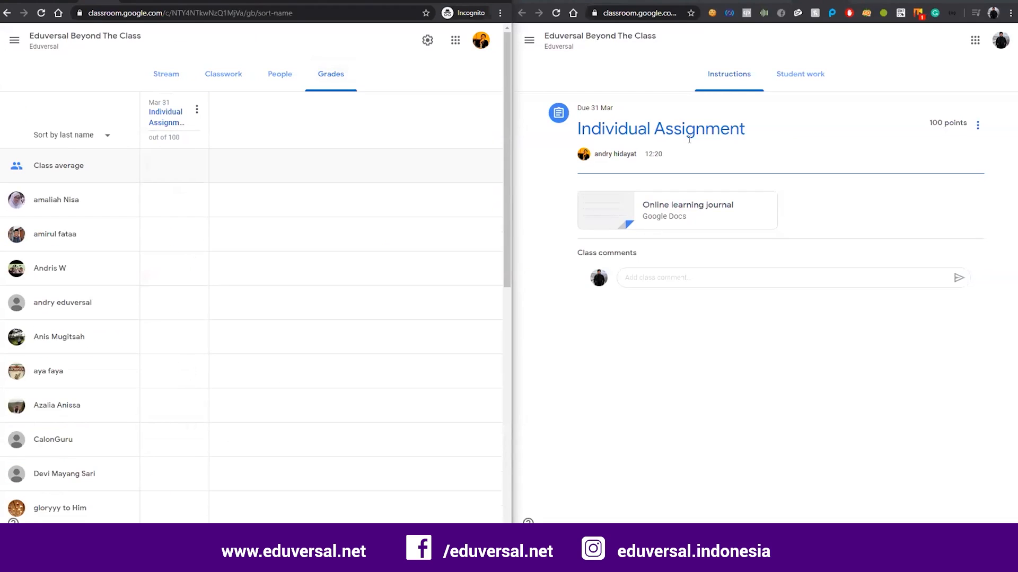
Switch the assignment page to the demo student's account and turn in the Online learning journal for Individual Assignment
left_click(789, 74)
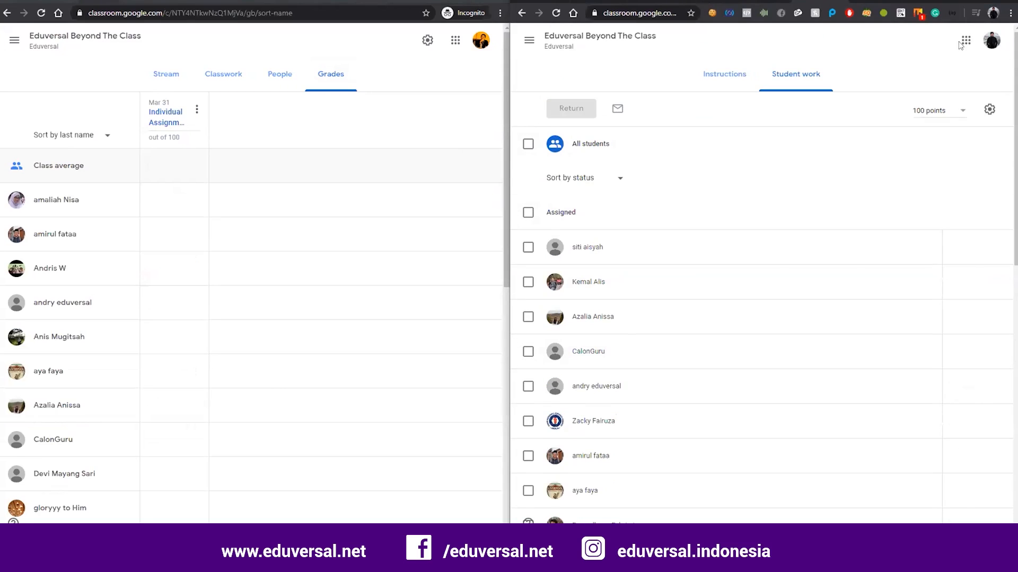
left_click(990, 41)
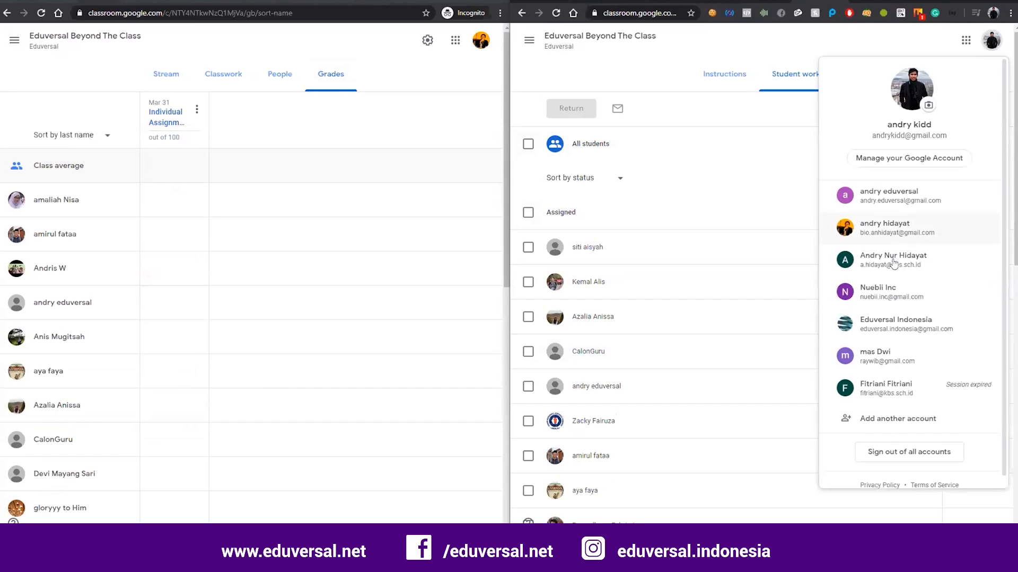
left_click(913, 200)
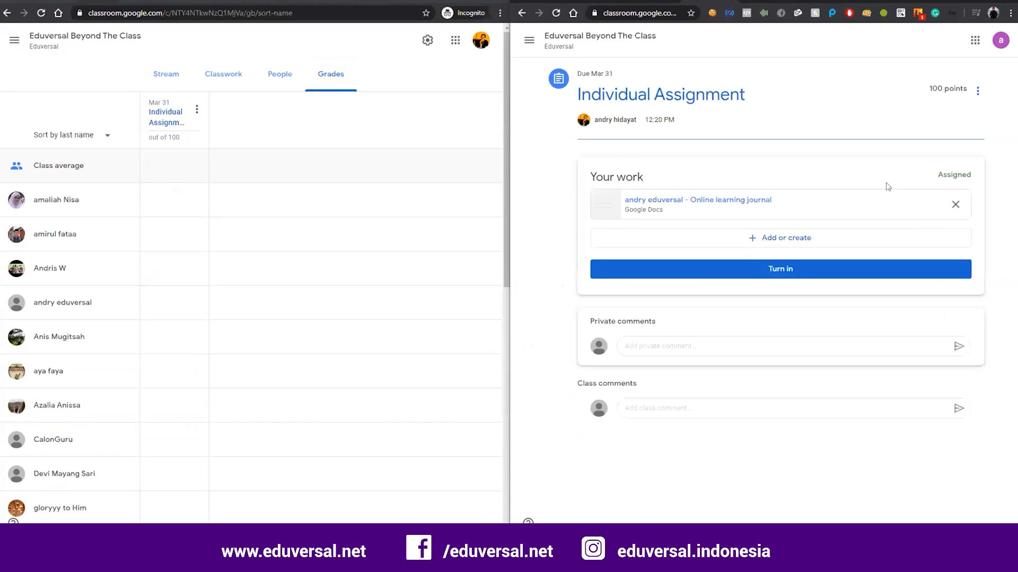
left_click(774, 269)
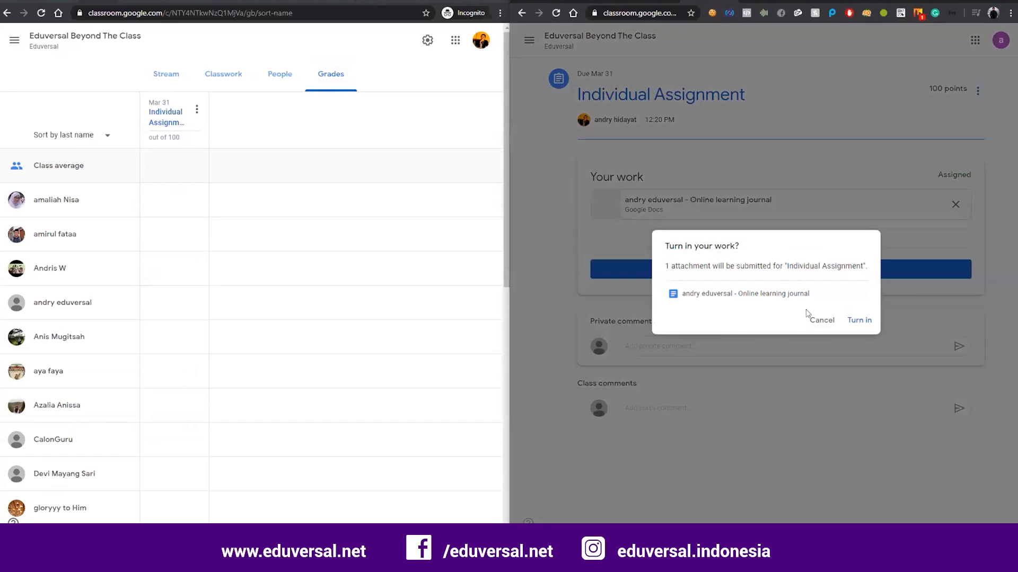
left_click(848, 321)
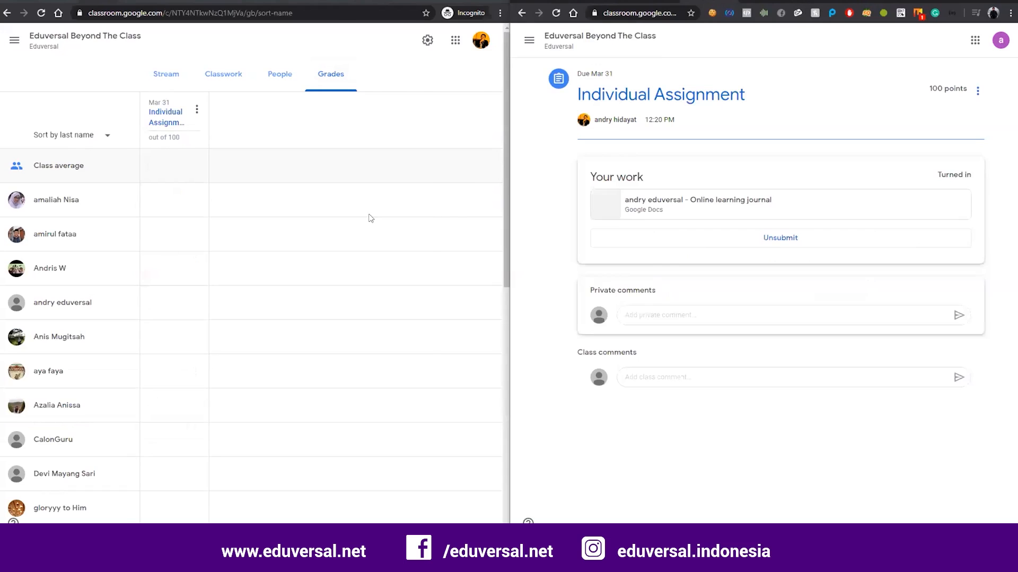
Look through the teacher's gradebook and open the demo student's Individual Assignment submission
scroll(228, 228, "down", 10)
scroll(256, 259, "up", 10)
scroll(169, 224, "down", 3)
scroll(170, 224, "up", 3)
scroll(193, 303, "down", 3)
scroll(195, 298, "up", 3)
left_click(196, 304)
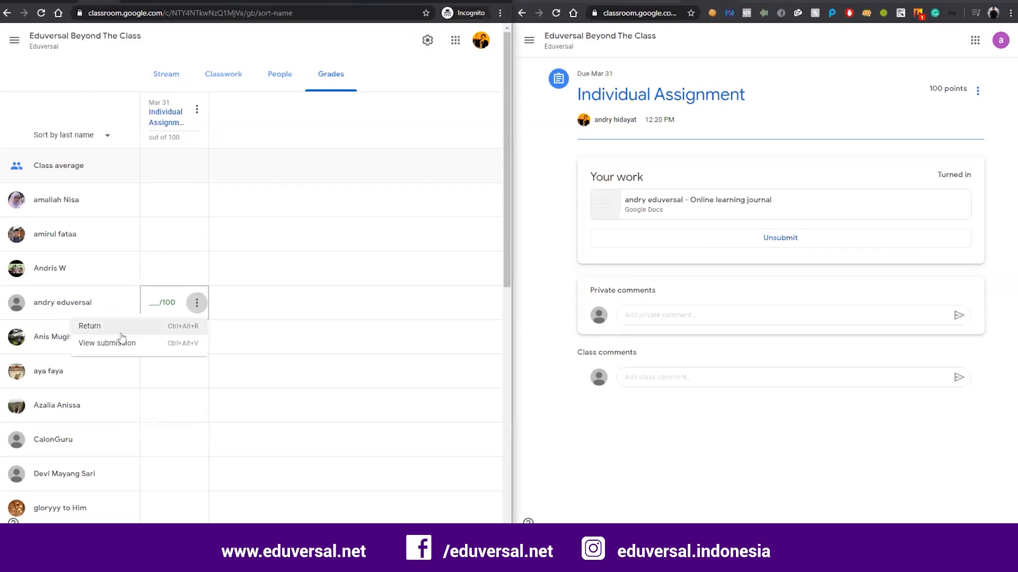
left_click(112, 344)
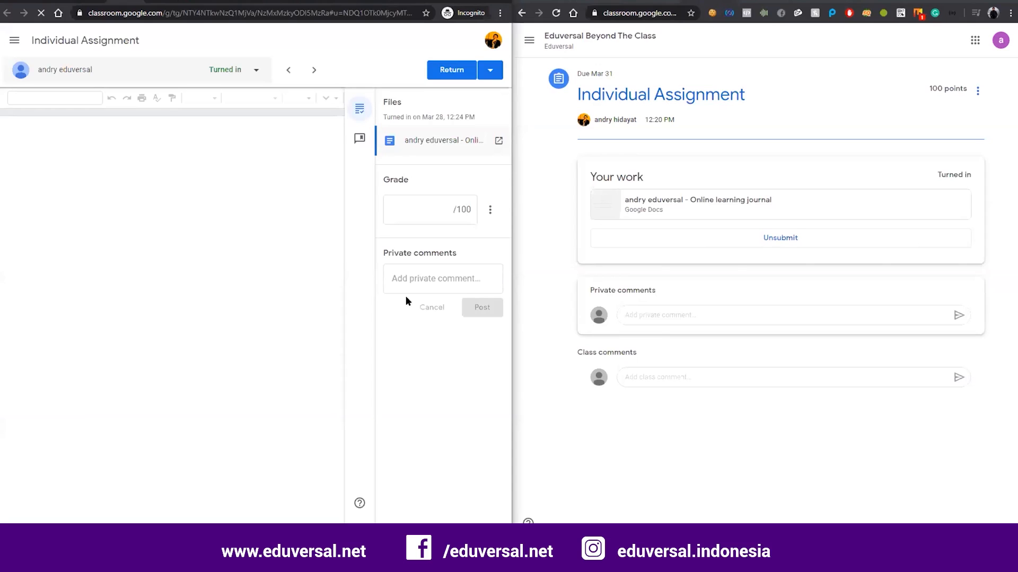
Post the private comment "Well done." on the demo student's submission
left_click(429, 279)
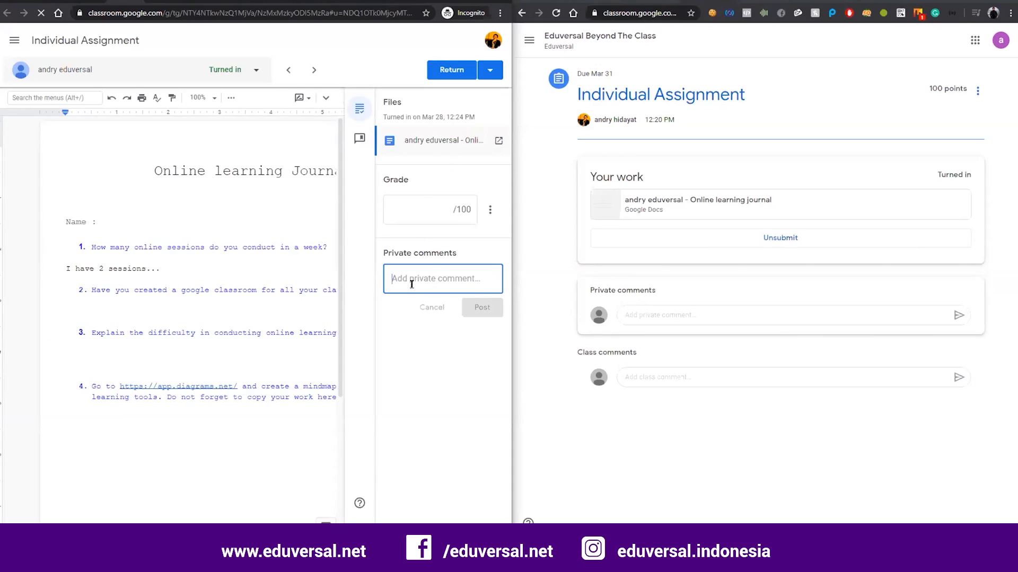
type("W")
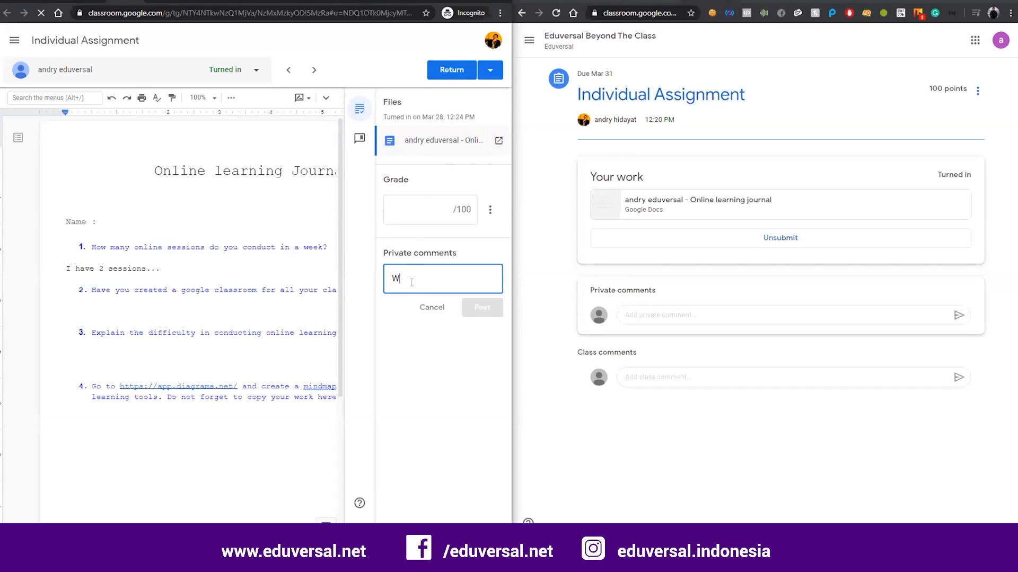
type("ell done.")
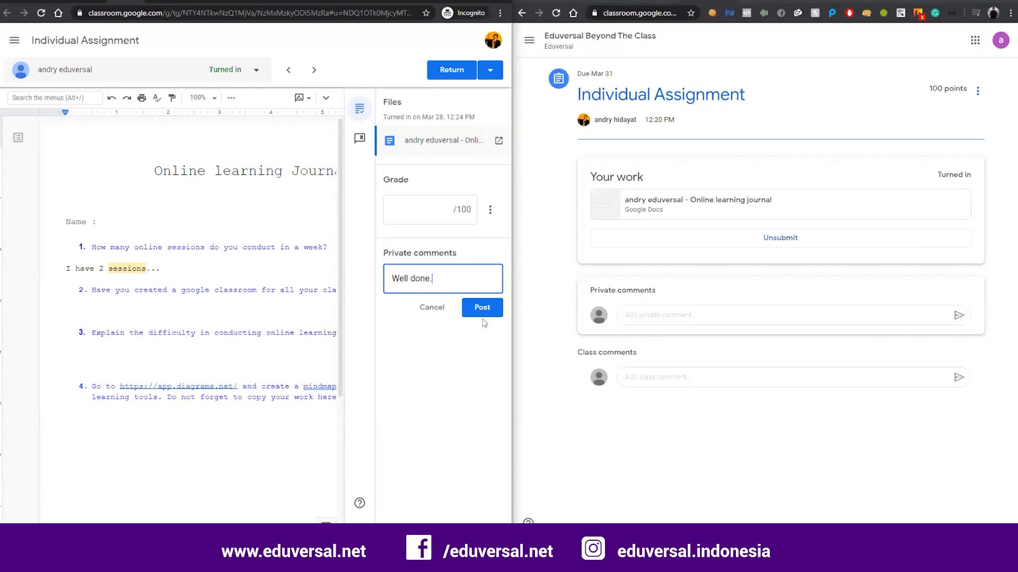
left_click(486, 314)
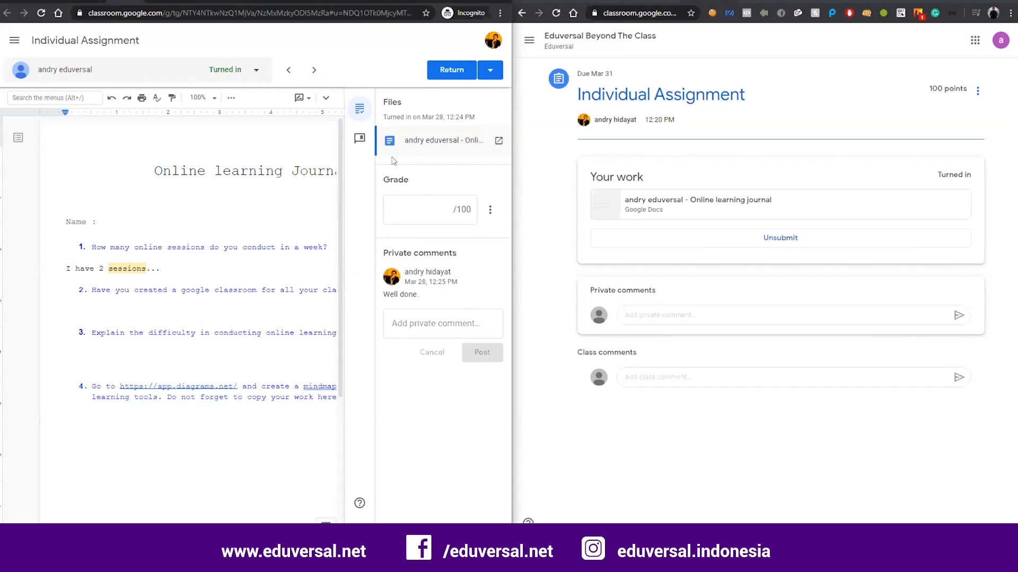
Select the whole question 4 text about creating a mindmap in the submitted journal
scroll(223, 285, "down", 2)
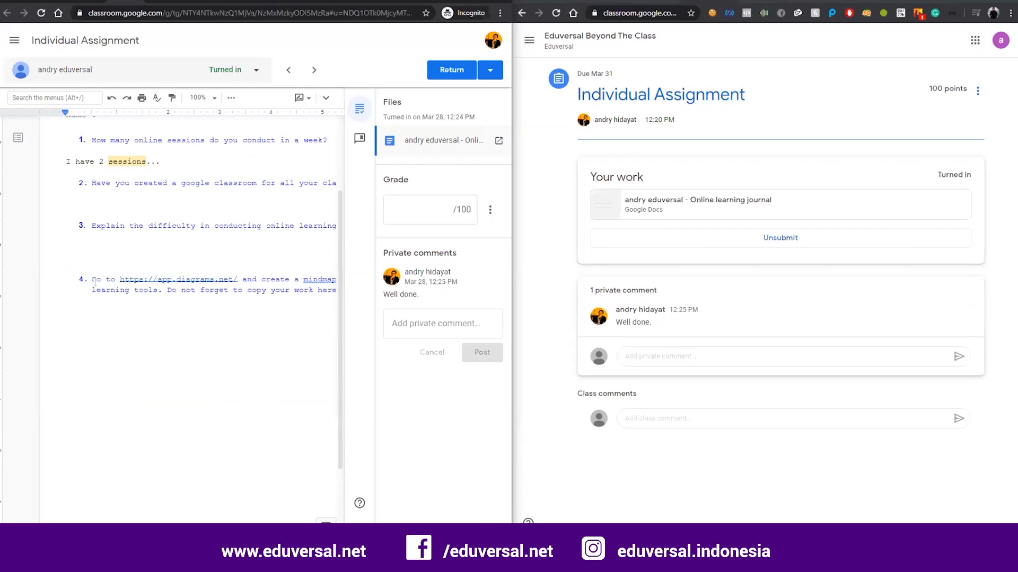
left_click_drag(94, 281, 202, 280)
triple_click(173, 284)
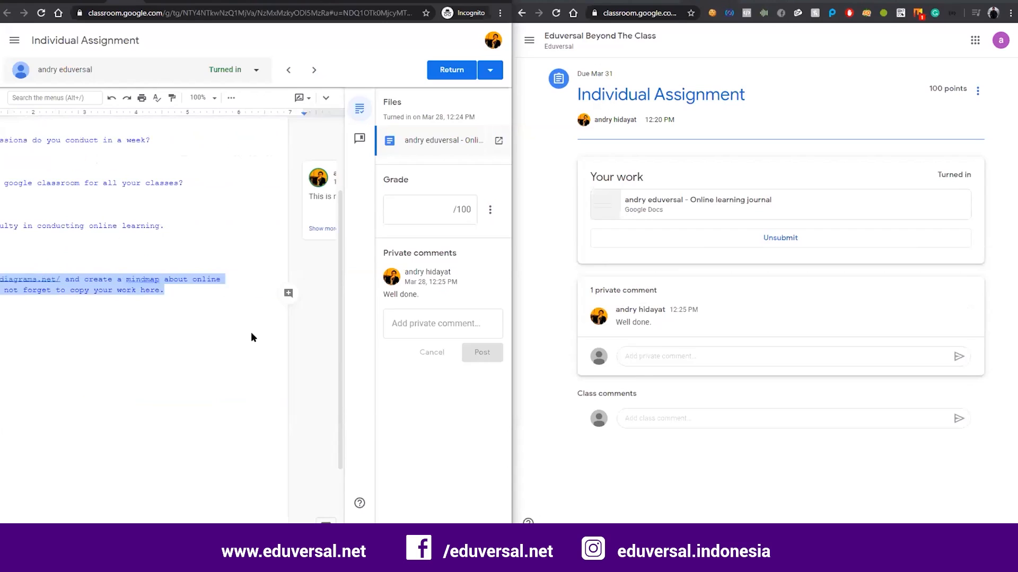
Post the comment "Please do this assignment." on the selected mindmap question in the submitted journal
left_click(245, 300)
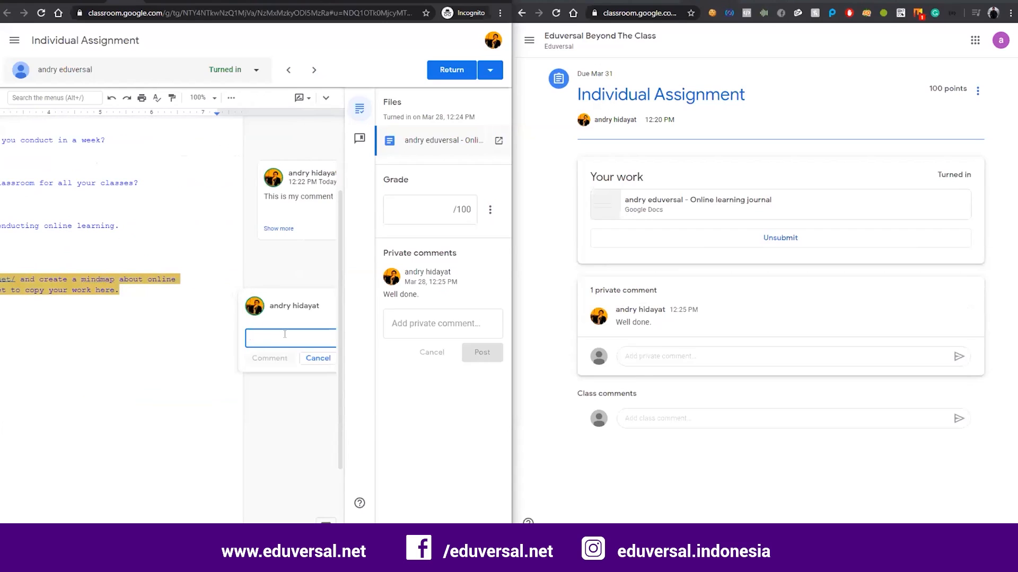
type("Please do this")
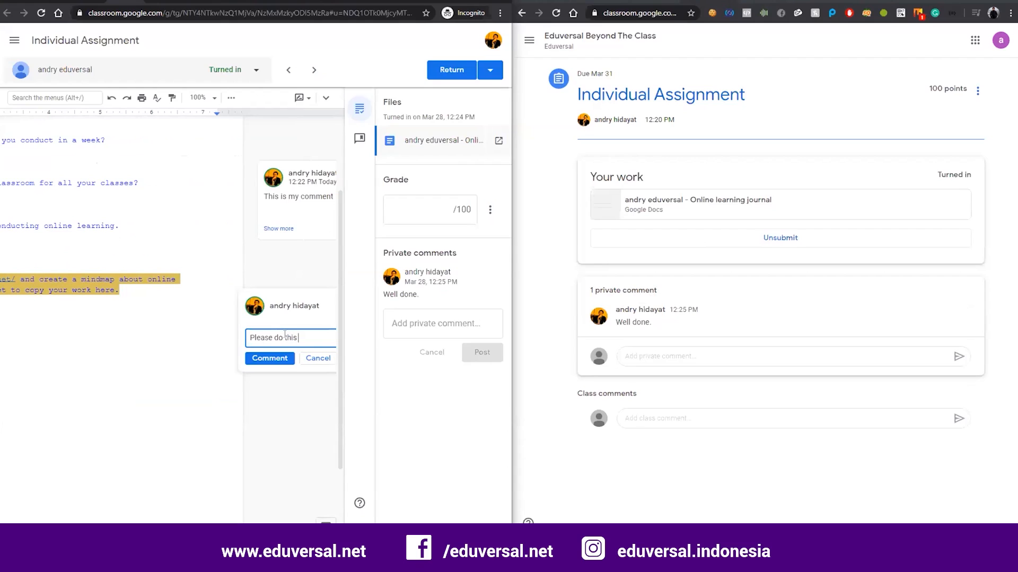
type(" assignment.")
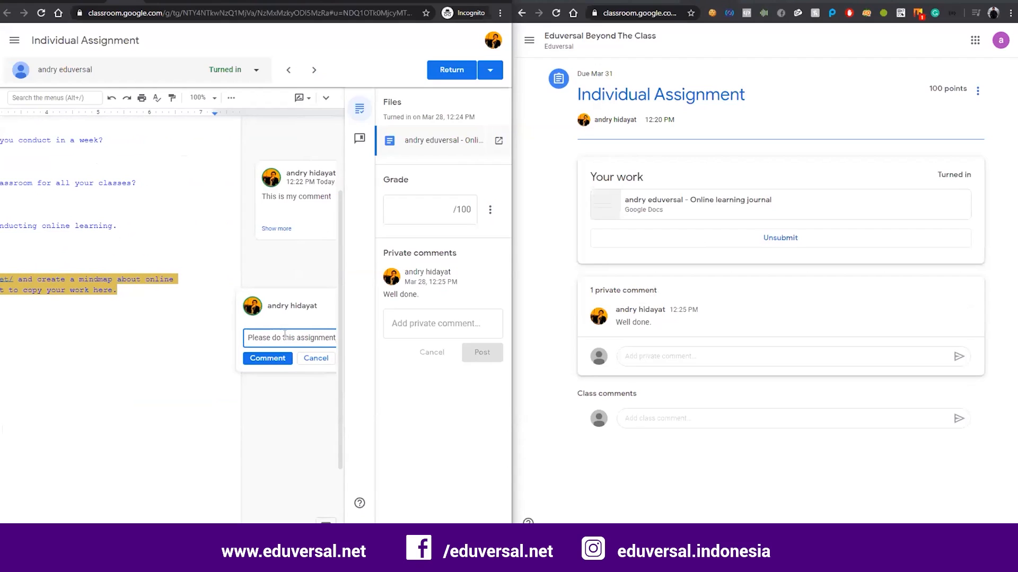
left_click(279, 359)
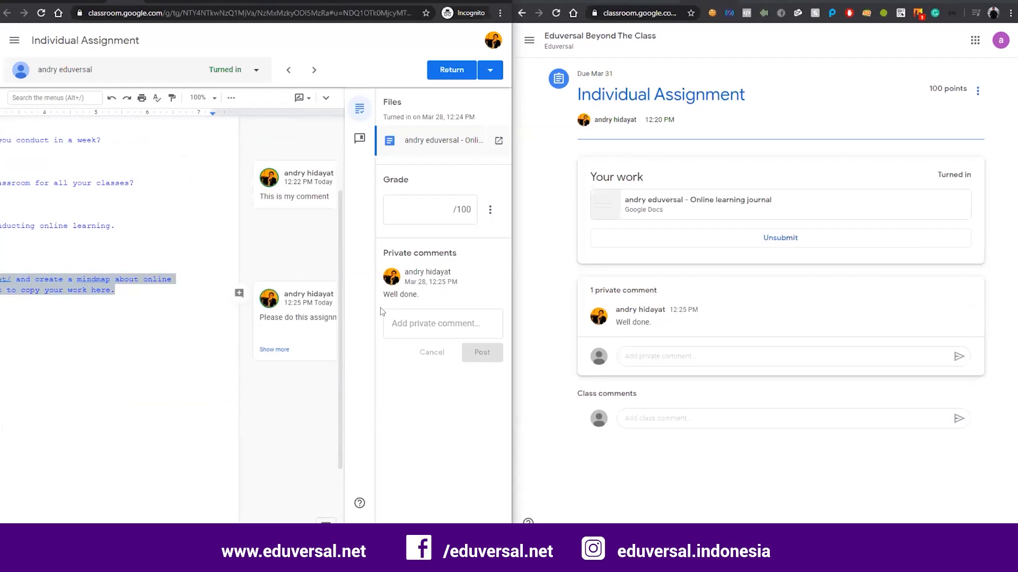
Grade the demo student's Individual Assignment submission 100 out of 100 and return it to the student
left_click(431, 207)
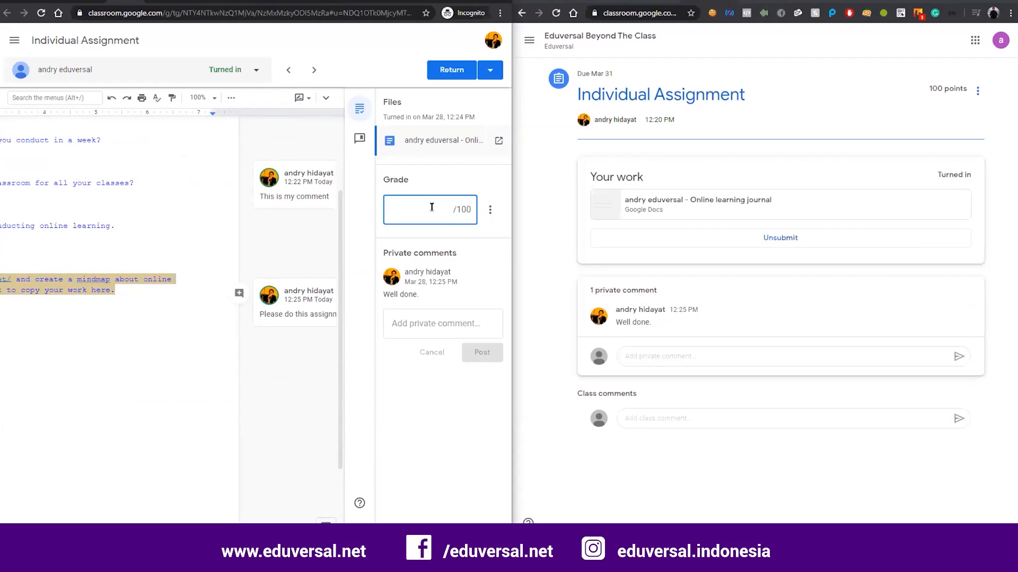
type("10-0")
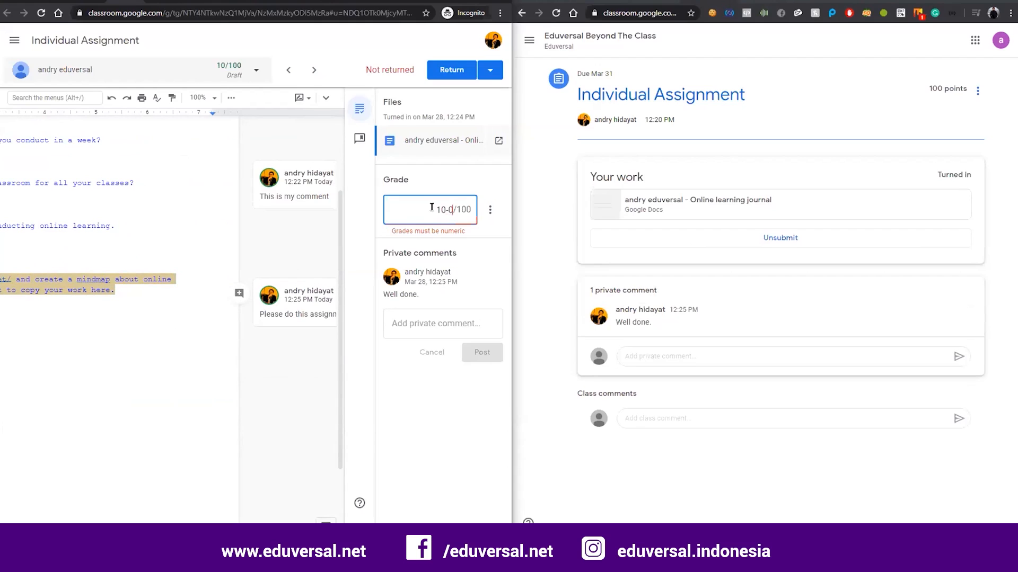
key("BackSpace")
key("BackSpace")
type("0")
left_click(439, 70)
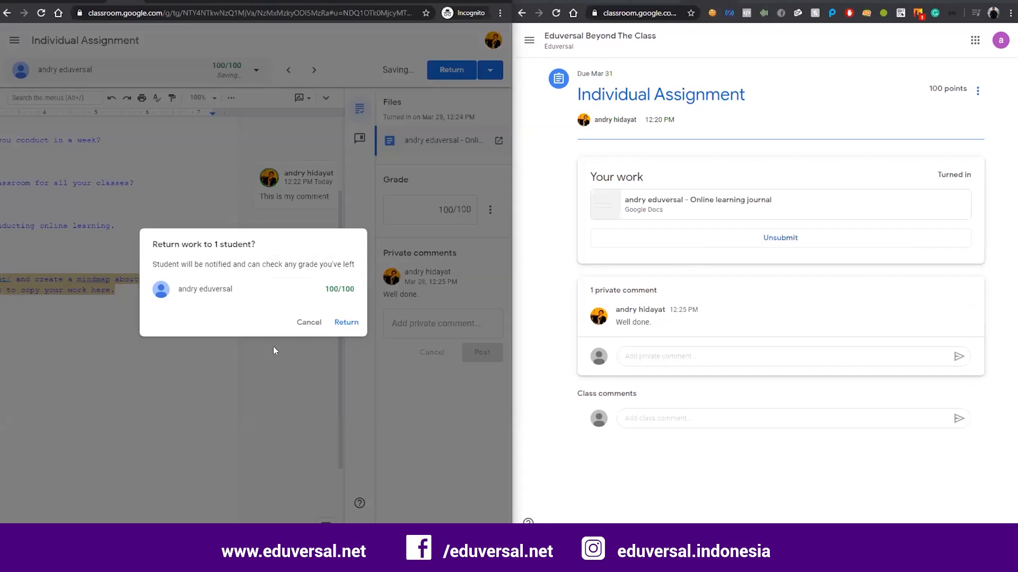
left_click(350, 324)
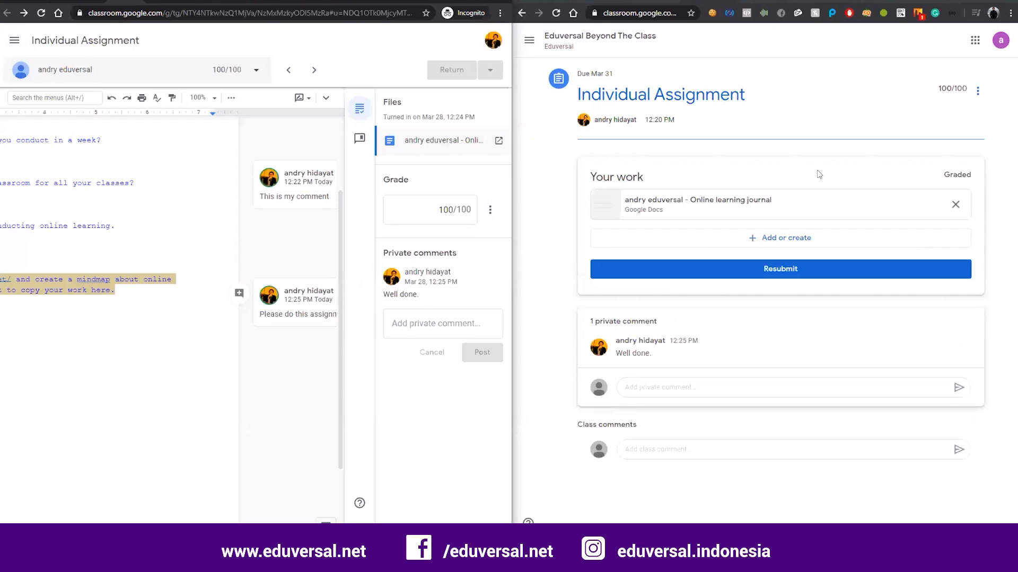
In the student's account, go to the Eduversal Beyond The Class classwork and view the student's own work list with grades
left_click(529, 40)
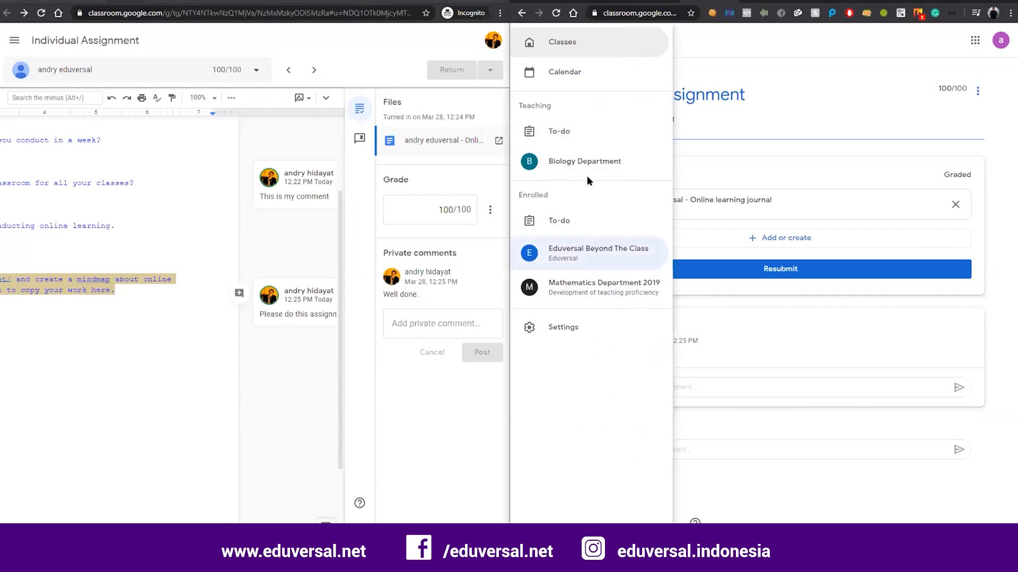
left_click(574, 249)
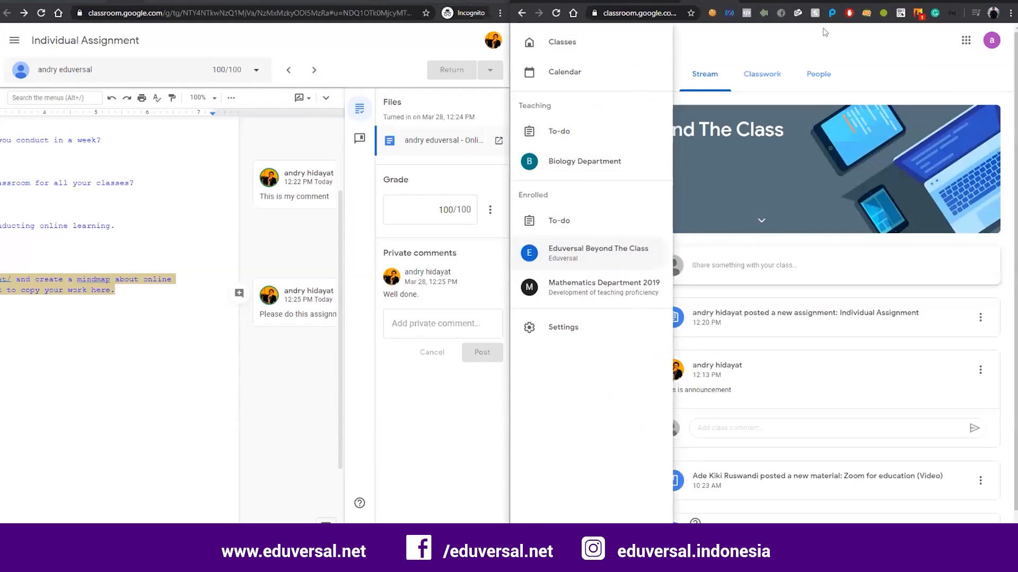
left_click(789, 80)
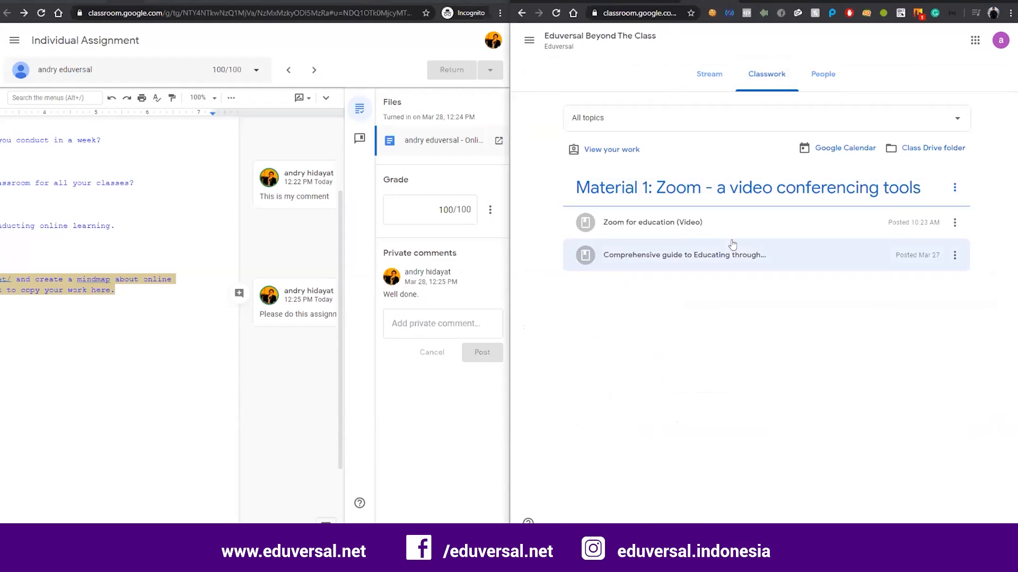
left_click(627, 151)
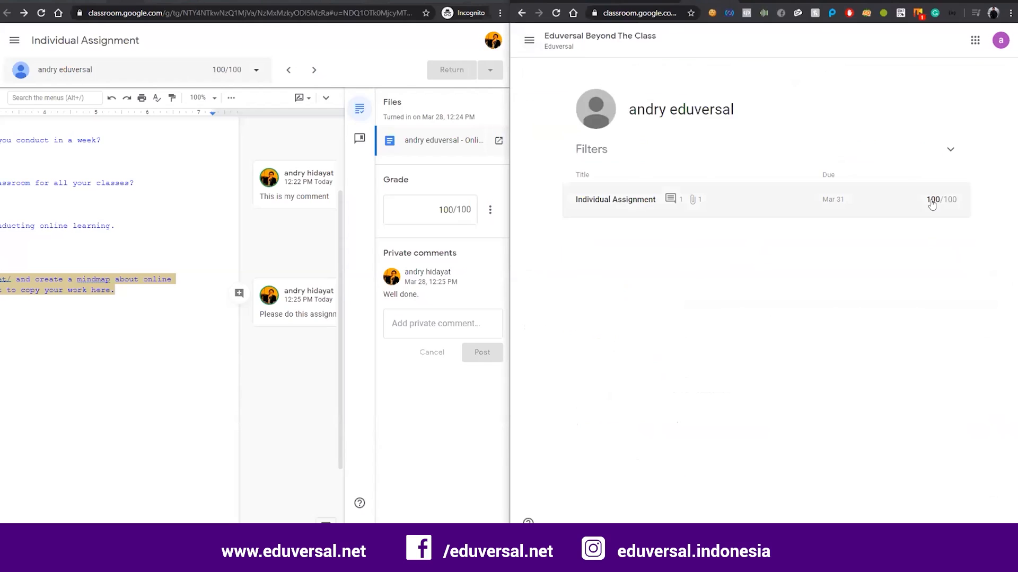
left_click(15, 42)
left_click(209, 50)
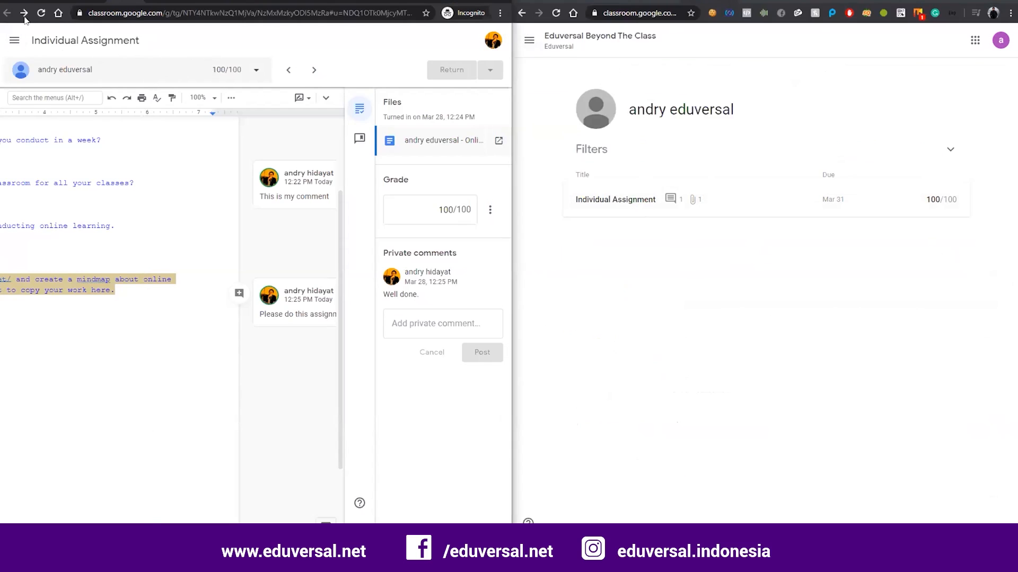
left_click(43, 72)
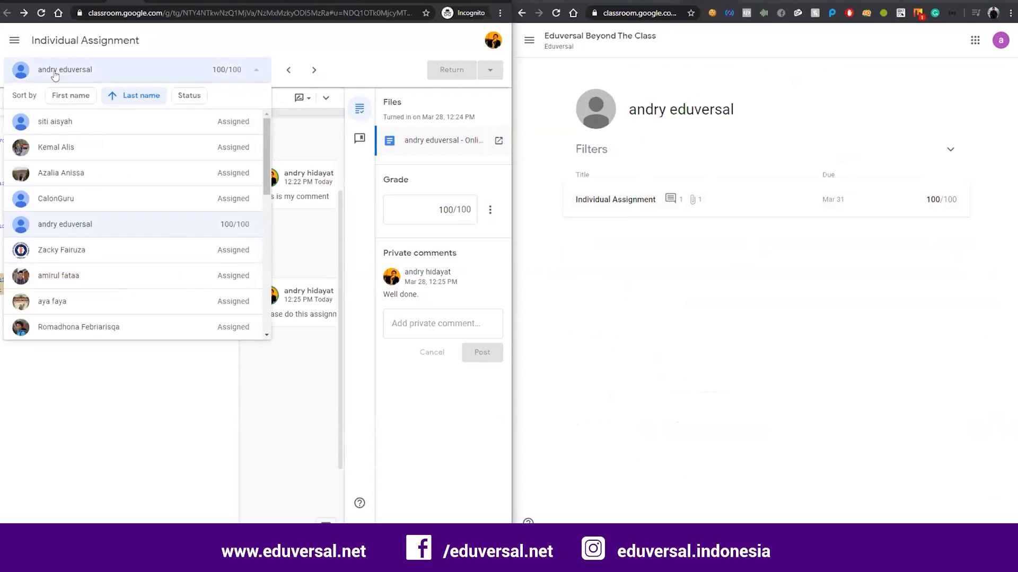
left_click(21, 73)
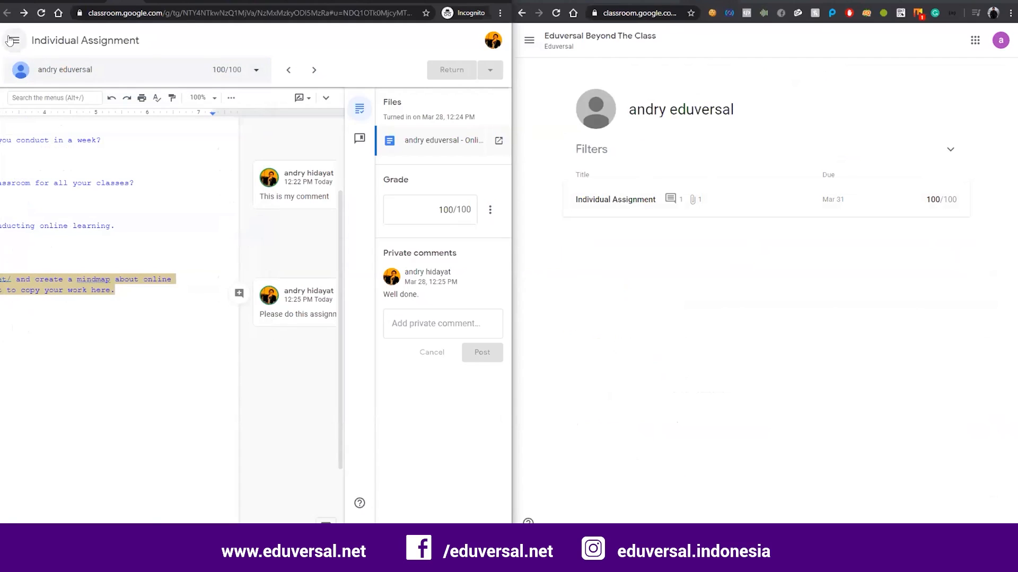
Leave the graded submission in the teacher's account and go to the Google Classroom home page
left_click(15, 40)
left_click(58, 77)
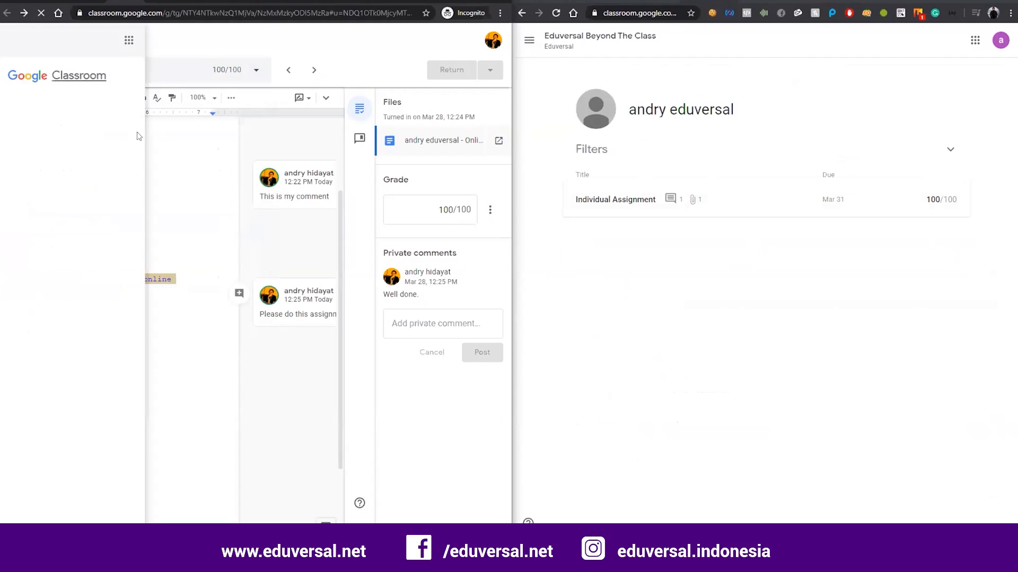